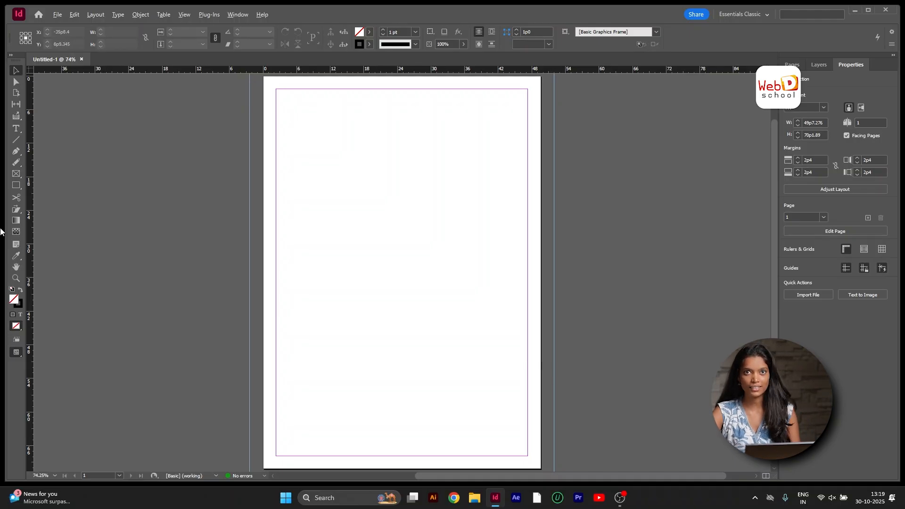
Sketch two freehand looping curves on the page with the Pencil tool and undo both
click(15, 162)
click(60, 176)
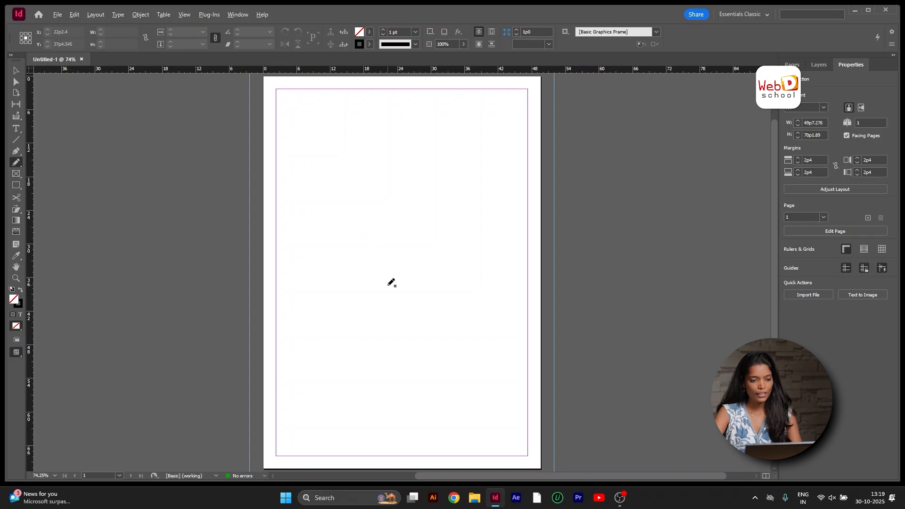
mouse_move(326, 299)
mouse_down()
mouse_move(344, 213)
mouse_move(496, 191)
mouse_move(442, 88)
mouse_move(405, 218)
mouse_move(308, 363)
mouse_move(256, 224)
mouse_up()
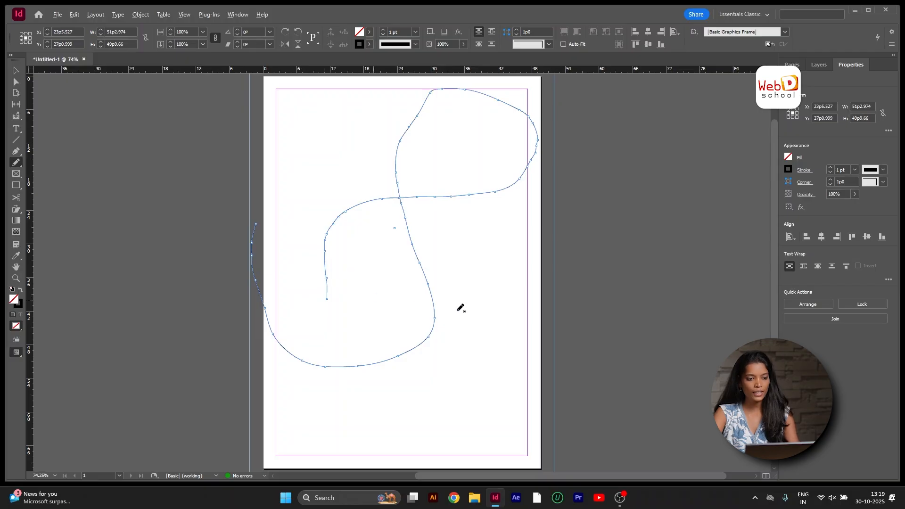
mouse_move(369, 323)
mouse_down()
mouse_move(355, 273)
mouse_move(428, 281)
mouse_move(466, 252)
mouse_move(414, 244)
mouse_move(360, 337)
mouse_move(327, 295)
mouse_up()
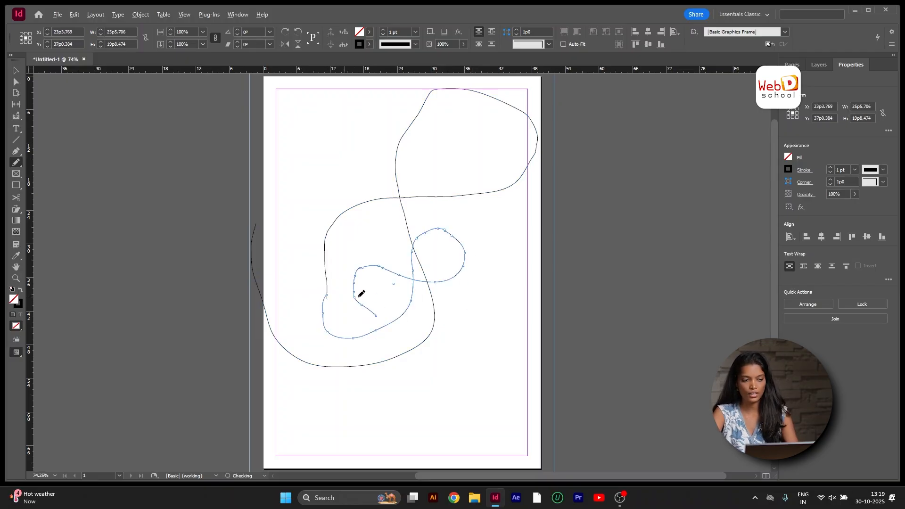
key(ctrl+z)
key(ctrl+z)
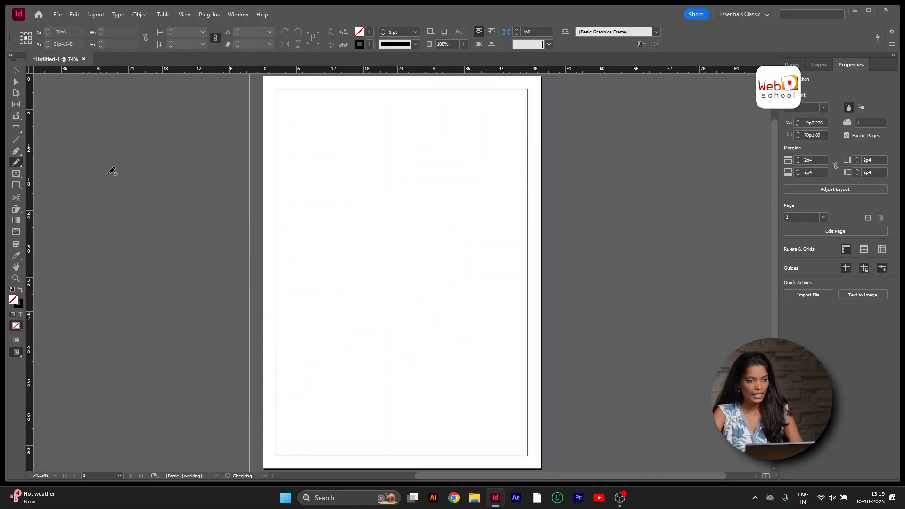
Draw a freehand looping curve about 25p wide and 30p7 high with the Pencil tool, undoing an extra second stroke
click(15, 162)
mouse_move(312, 327)
mouse_down()
mouse_move(320, 283)
mouse_move(437, 237)
mouse_move(449, 193)
mouse_move(404, 169)
mouse_move(383, 198)
mouse_move(424, 319)
mouse_move(376, 338)
mouse_up()
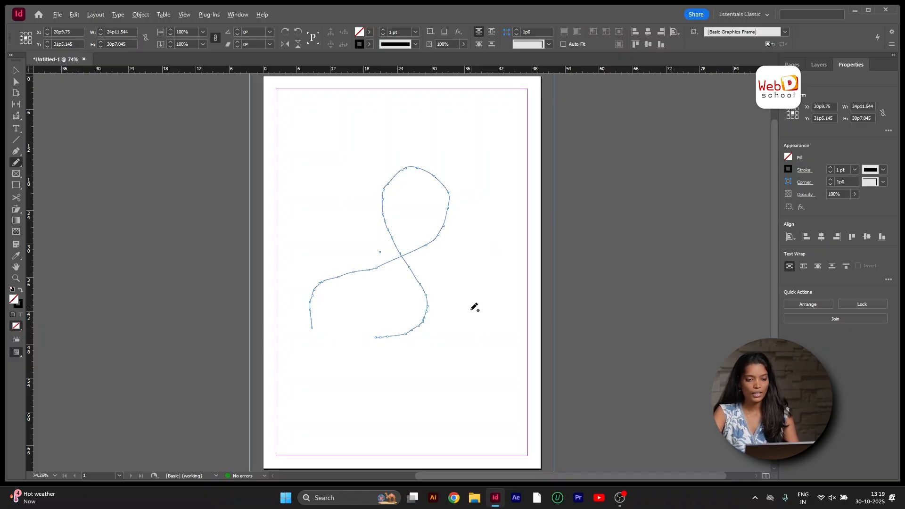
drag(472, 311, 446, 273)
key(ctrl+z)
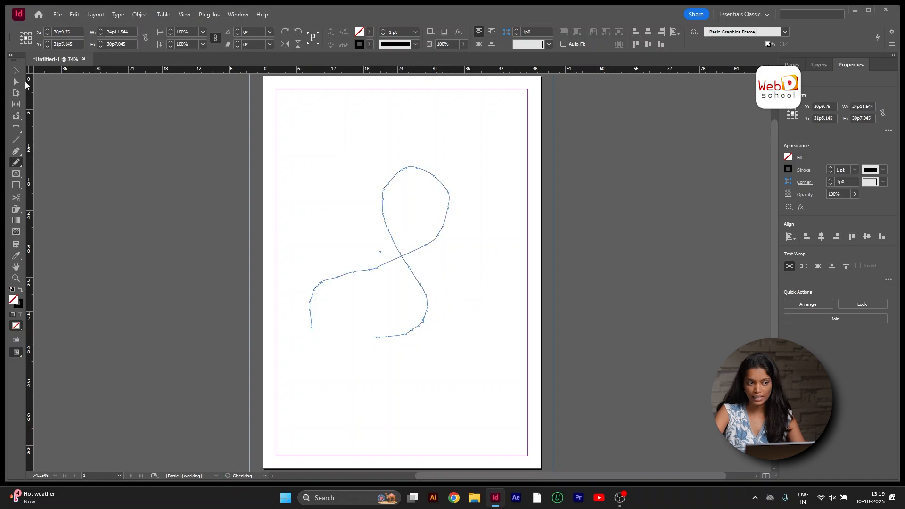
Move the endpoint of the curve's lower tail with Direct Selection, and undo both the move and the curve
click(21, 83)
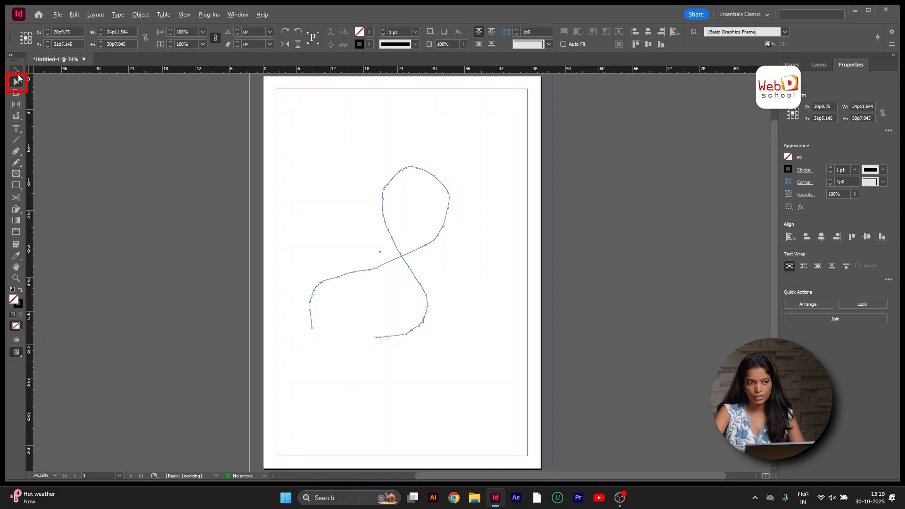
scroll(372, 317, down, 3)
key(ctrl+=)
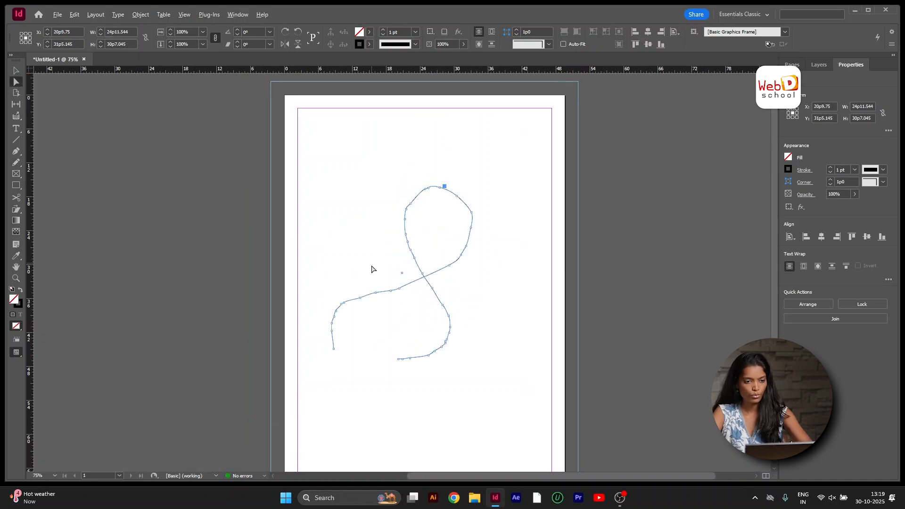
drag(394, 247, 358, 259)
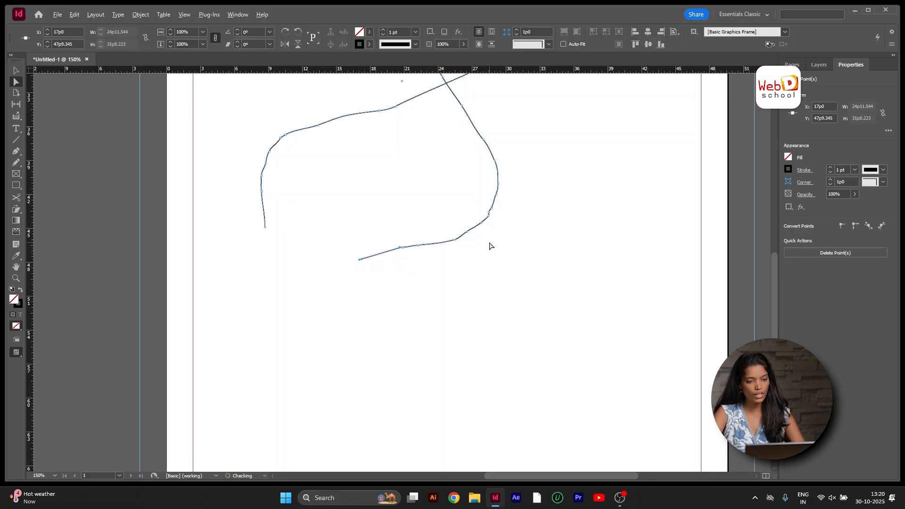
key(ctrl+z)
key(ctrl+z)
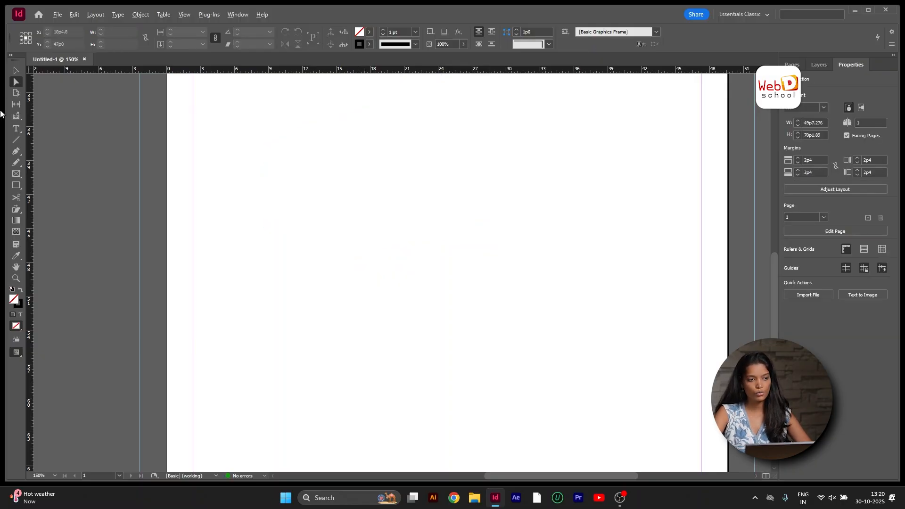
Draw a new freehand looping curve about 19p wide and 16p8 high and smooth its left-hand bend with the Smooth tool
click(17, 162)
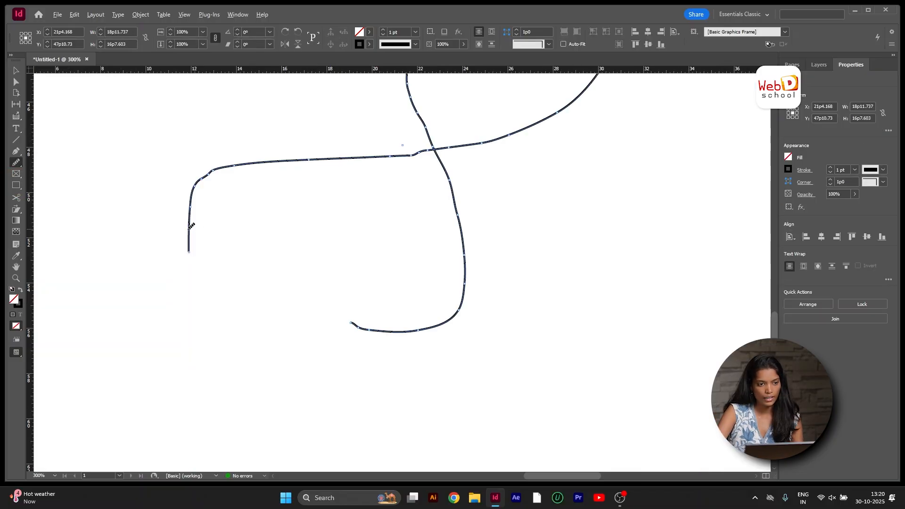
mouse_move(192, 227)
mouse_down()
mouse_move(223, 160)
mouse_move(307, 163)
mouse_up()
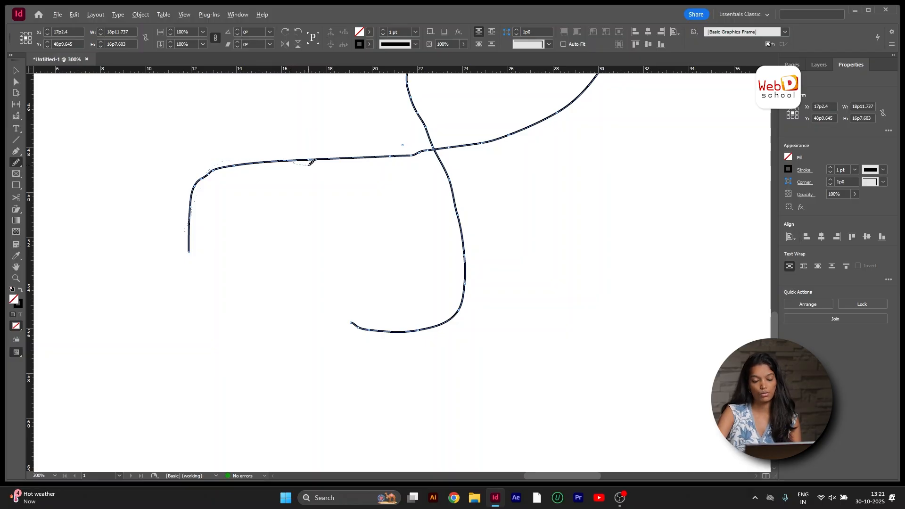
scroll(428, 80, up, 3)
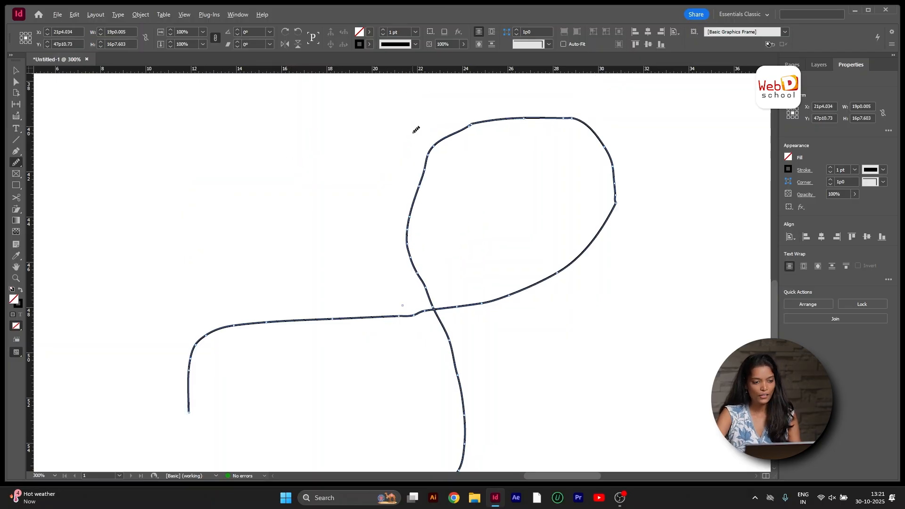
Smooth the left side and upper edge of the curve's loop with repeated Smooth tool strokes
mouse_move(421, 240)
mouse_down()
mouse_move(399, 246)
mouse_move(442, 158)
mouse_move(502, 139)
mouse_move(578, 132)
mouse_up()
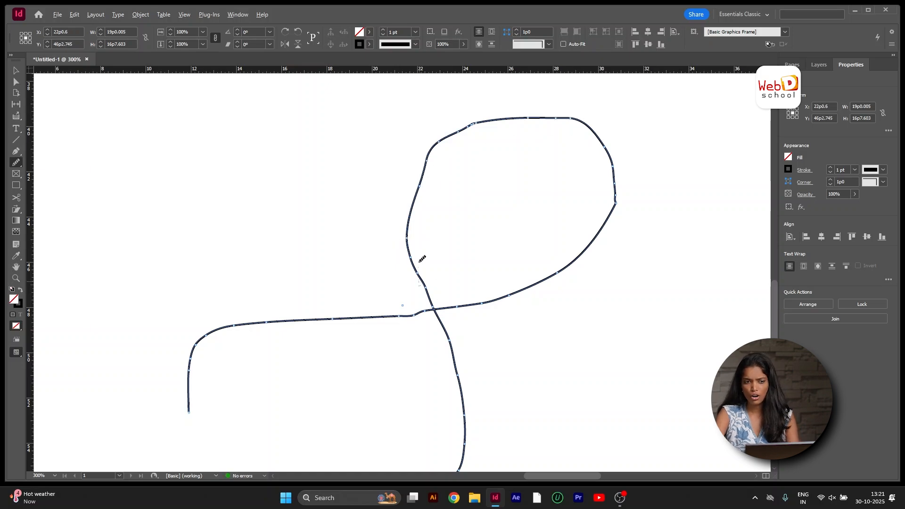
mouse_move(473, 141)
mouse_down()
mouse_move(430, 269)
mouse_move(416, 228)
mouse_move(452, 159)
mouse_up()
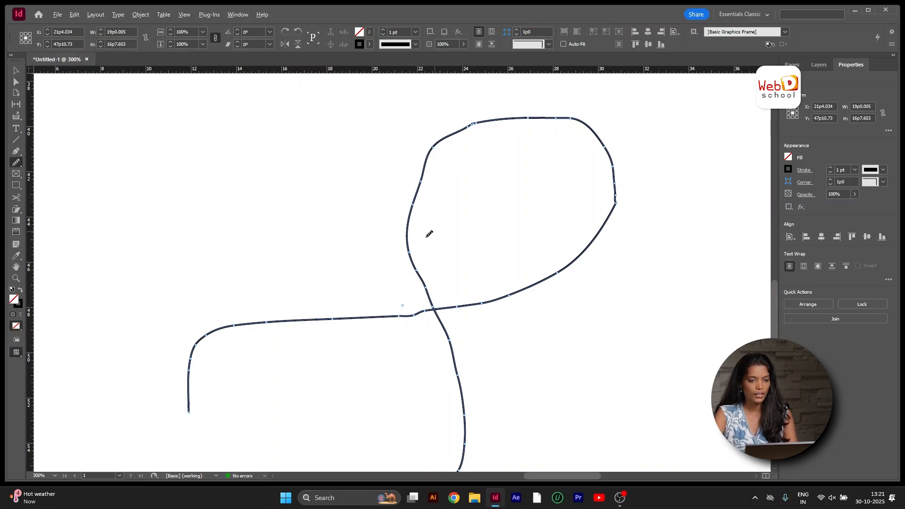
drag(411, 262, 431, 153)
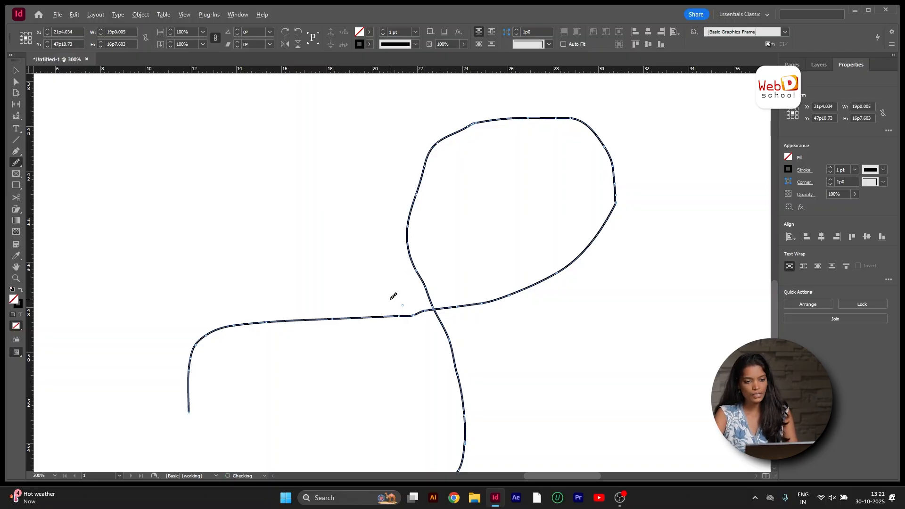
mouse_move(397, 291)
mouse_down()
mouse_move(413, 204)
mouse_move(456, 159)
mouse_up()
drag(418, 271, 447, 157)
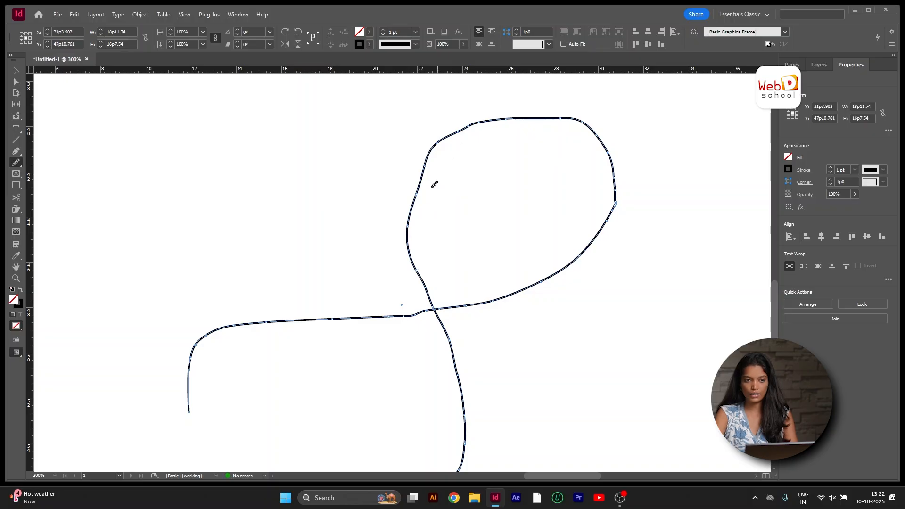
mouse_move(412, 217)
mouse_down()
mouse_move(429, 155)
mouse_move(447, 128)
mouse_move(473, 120)
mouse_up()
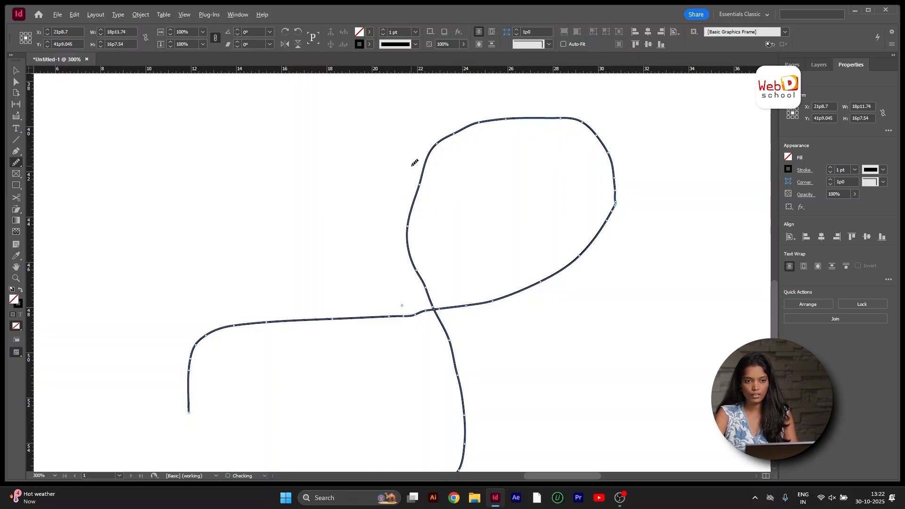
drag(412, 166, 480, 126)
mouse_move(431, 150)
mouse_down()
mouse_move(482, 123)
mouse_move(419, 144)
mouse_move(518, 114)
mouse_move(442, 134)
mouse_move(539, 121)
mouse_move(470, 120)
mouse_move(578, 120)
mouse_move(502, 117)
mouse_move(580, 126)
mouse_move(491, 120)
mouse_move(560, 115)
mouse_up()
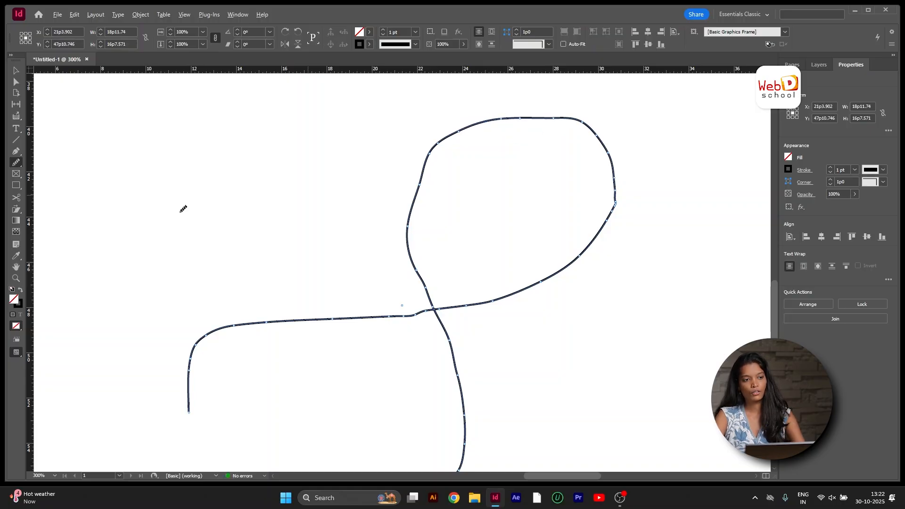
Try the Erase tool across the lower bend of the curve and undo the erasure
right_click(21, 165)
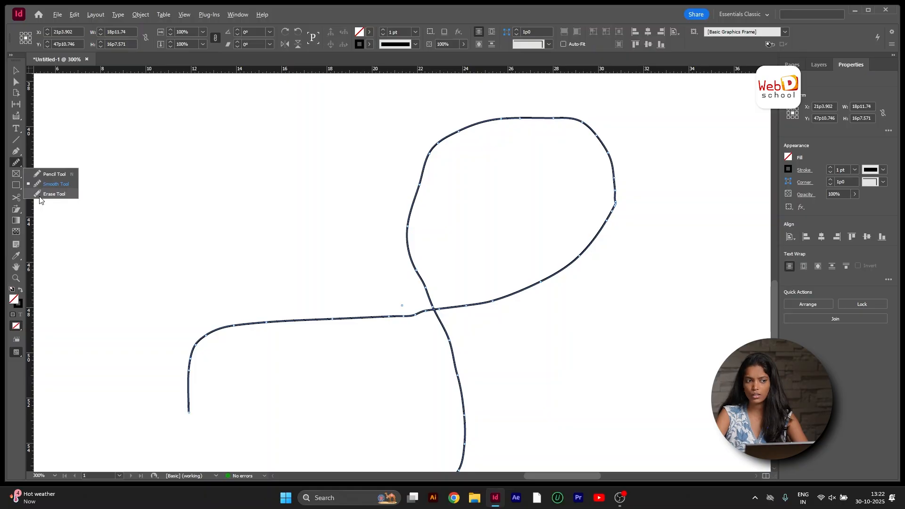
click(44, 194)
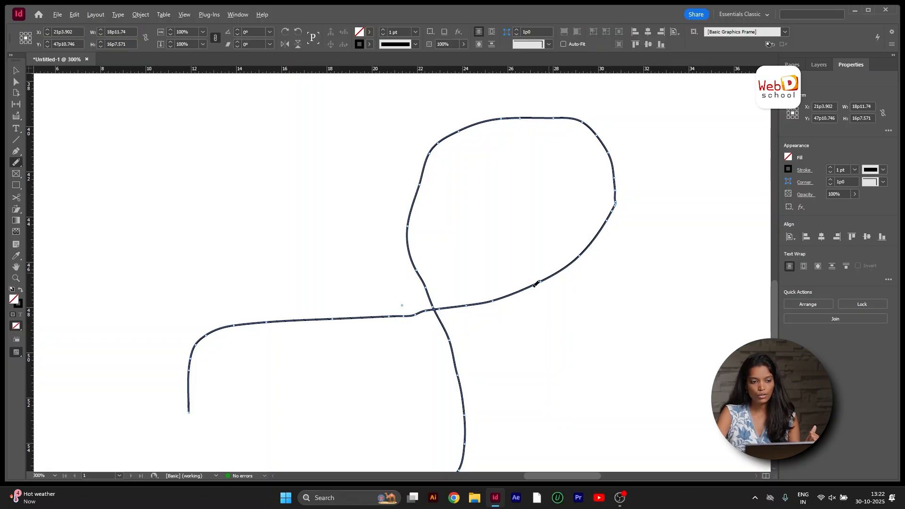
scroll(566, 273, down, 5)
scroll(397, 282, up, 2)
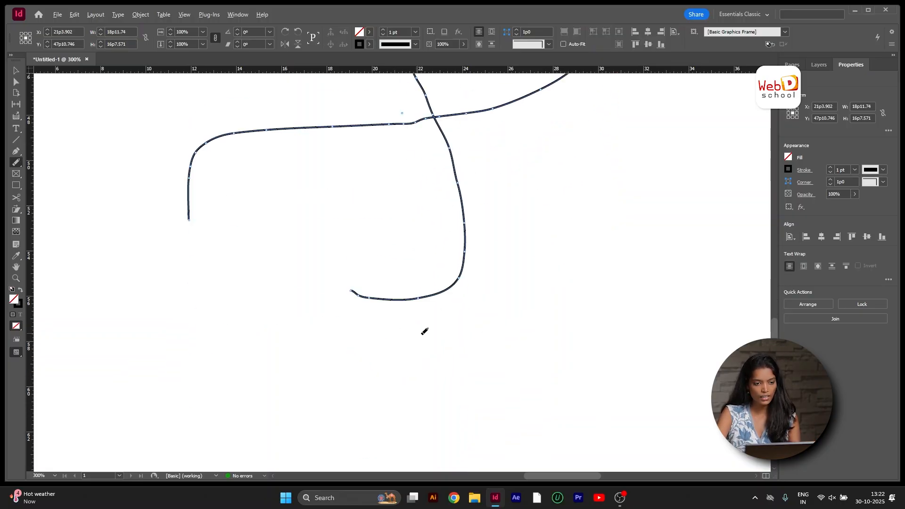
scroll(425, 329, down, 1)
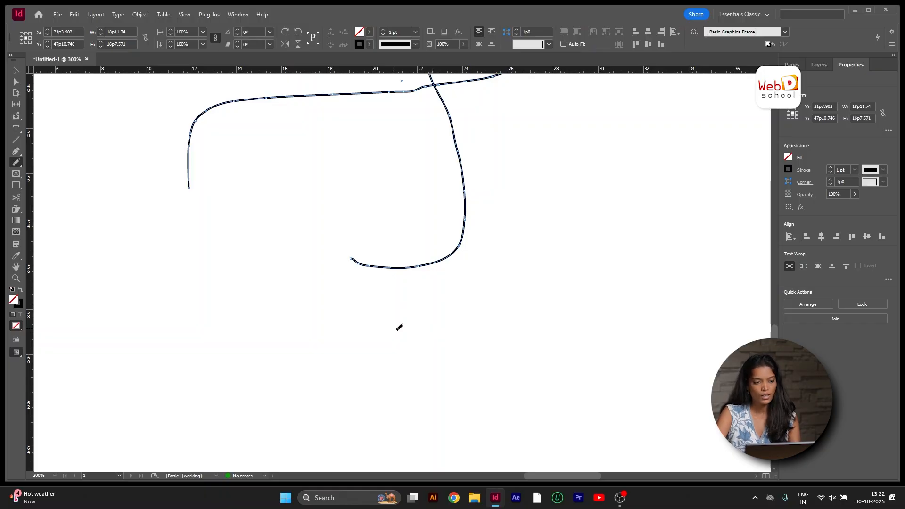
right_click(18, 165)
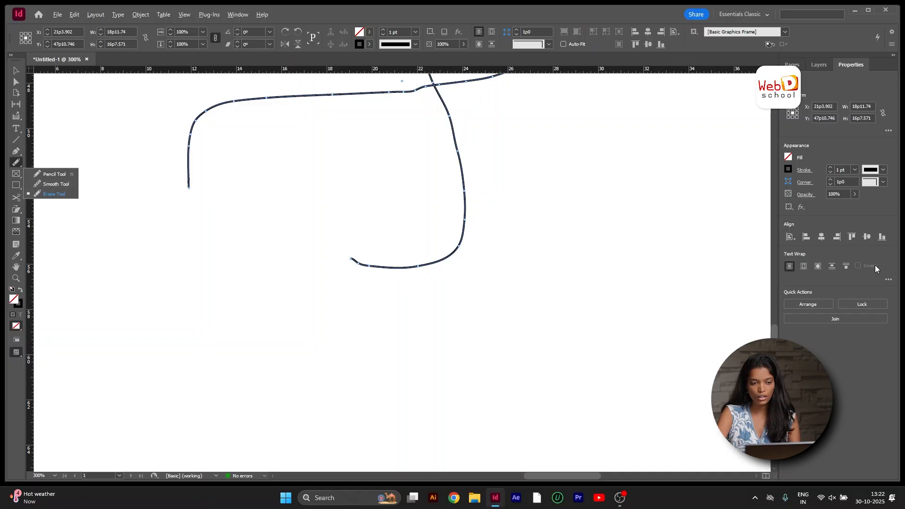
click(70, 184)
scroll(344, 242, up, 1)
mouse_move(345, 243)
mouse_down()
mouse_move(418, 313)
mouse_move(495, 275)
mouse_move(462, 214)
mouse_move(406, 204)
mouse_move(447, 202)
mouse_move(428, 211)
mouse_move(448, 299)
mouse_up()
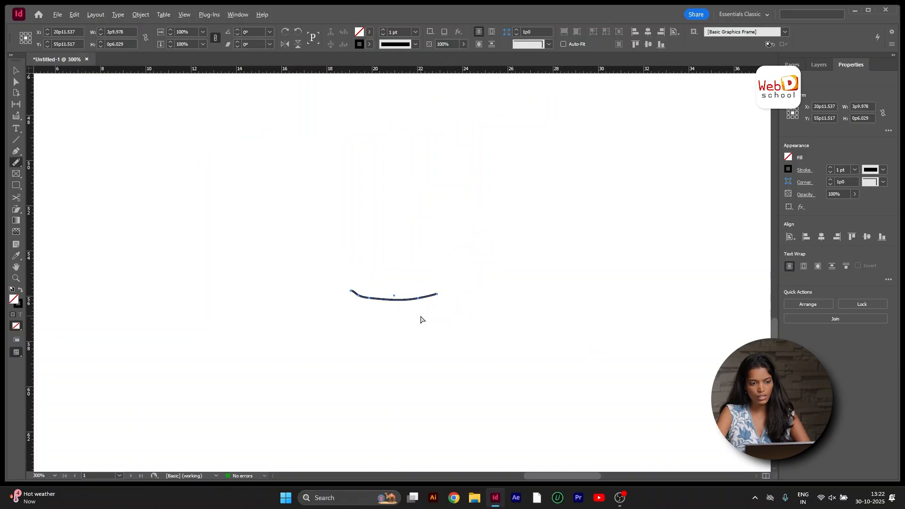
key(ctrl+z)
Try erasing closer to the curve's lower endpoint, undo that erasure, and delete the whole curve
mouse_move(440, 340)
mouse_down()
mouse_move(365, 332)
mouse_move(370, 272)
mouse_move(376, 315)
mouse_move(398, 292)
mouse_move(386, 337)
mouse_move(396, 277)
mouse_move(397, 321)
mouse_move(384, 304)
mouse_up()
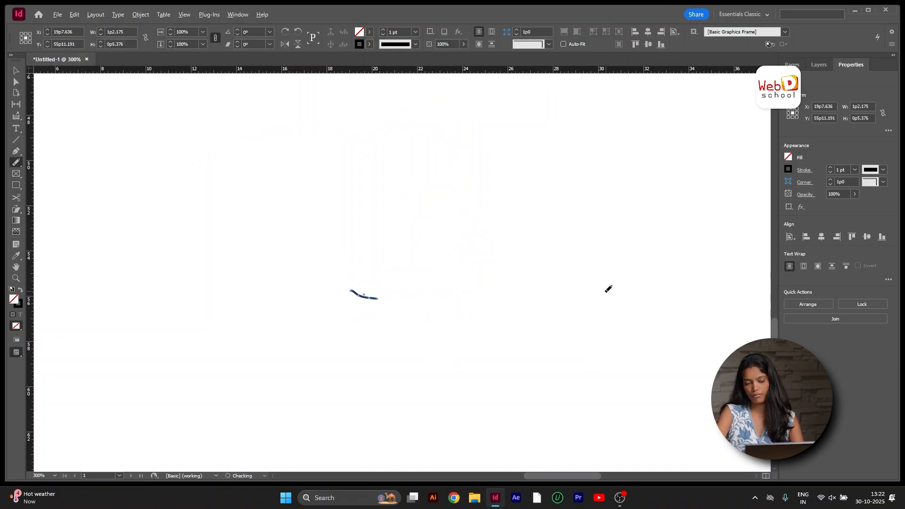
key(ctrl+z)
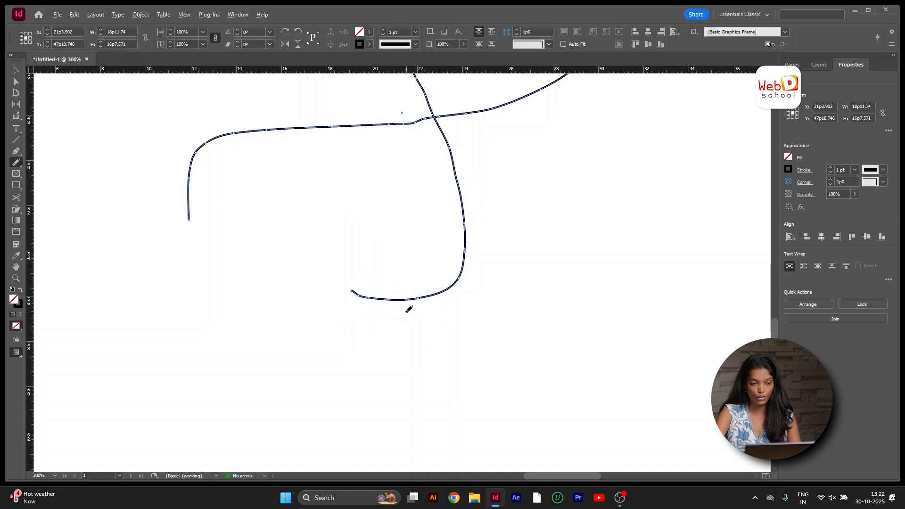
mouse_move(384, 358)
mouse_down()
mouse_move(350, 236)
mouse_move(415, 294)
mouse_move(392, 286)
mouse_move(418, 313)
mouse_move(440, 300)
mouse_up()
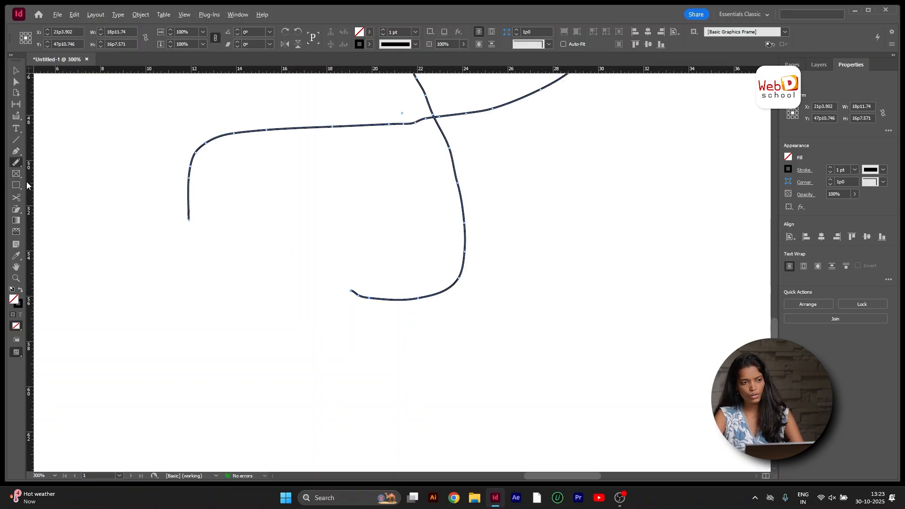
click(15, 70)
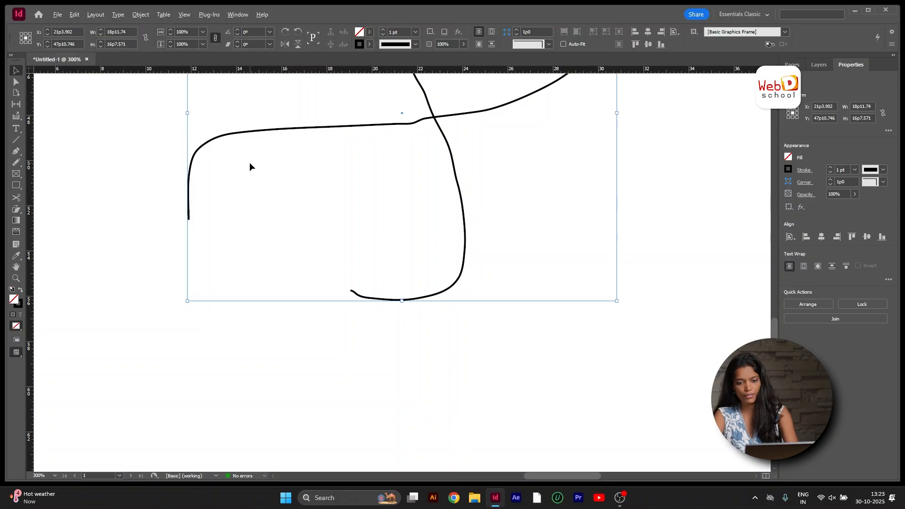
key(Delete)
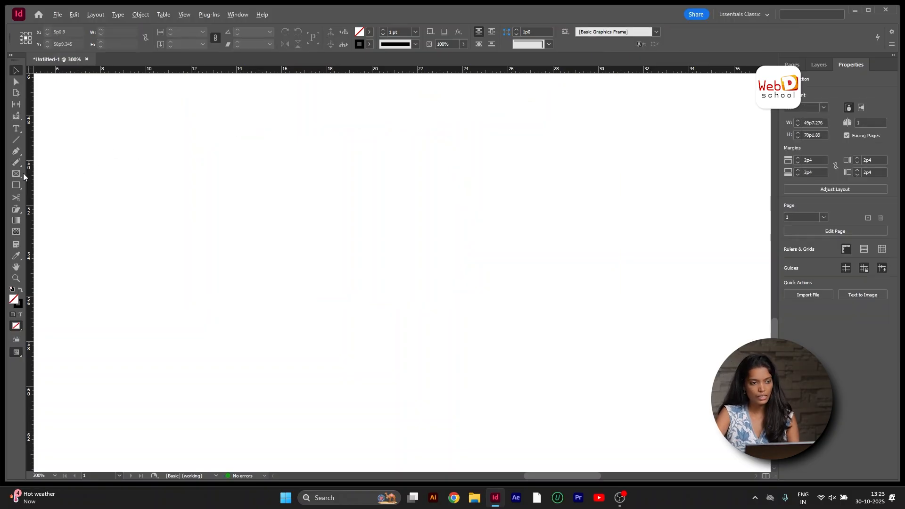
Draw an empty rectangular frame about 15p7 wide and 8p11 high with the Rectangle Frame tool
click(15, 175)
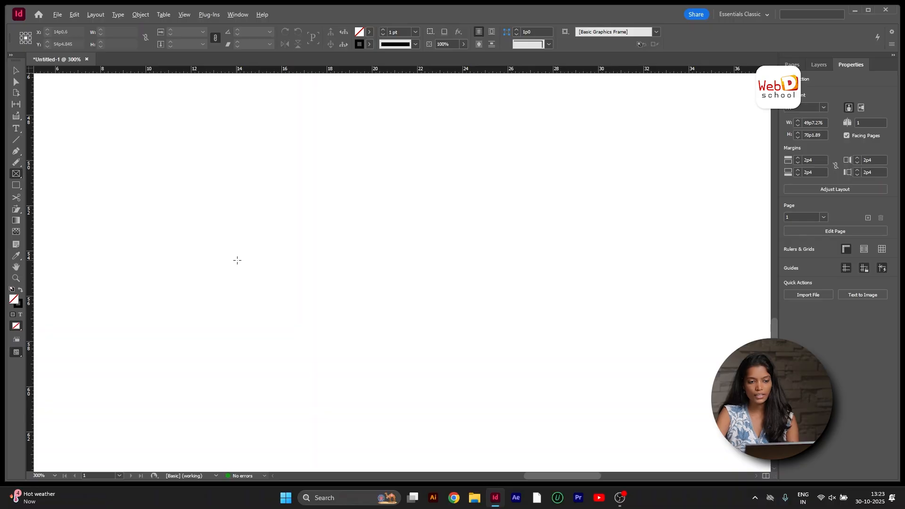
drag(216, 213, 568, 416)
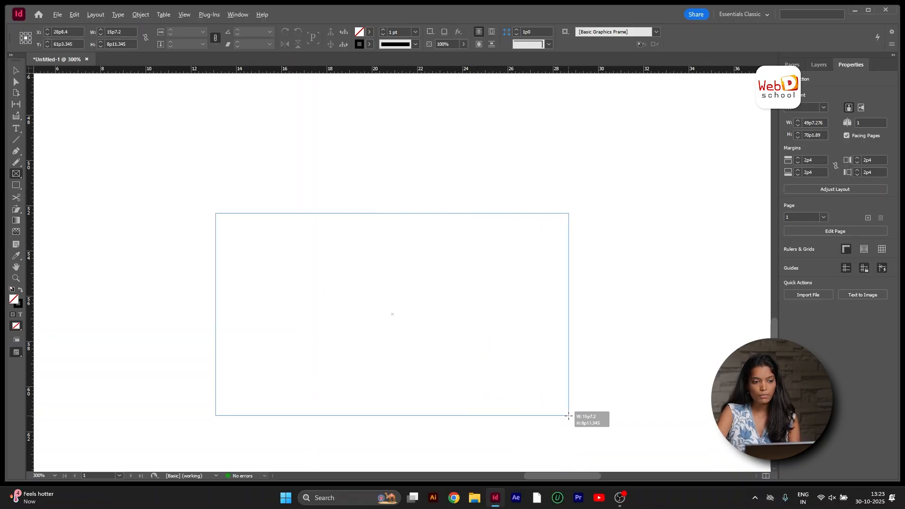
drag(569, 416, 569, 416)
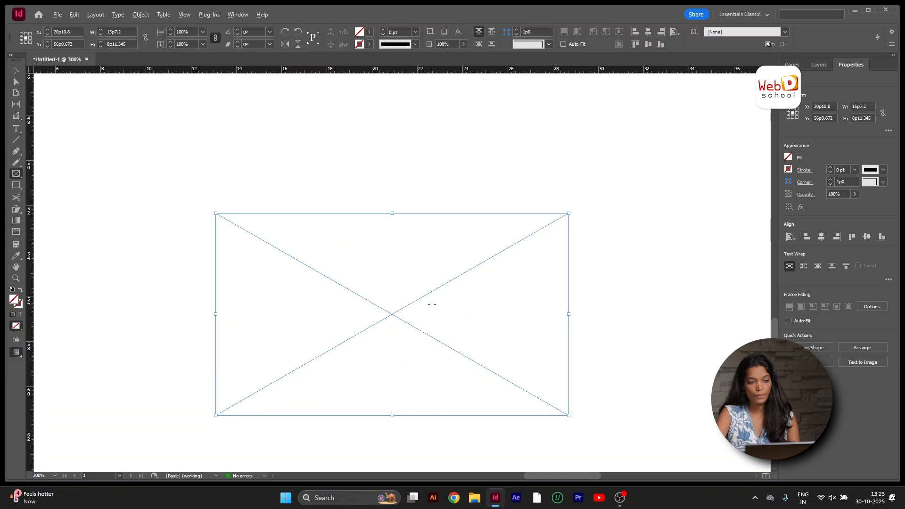
Place the leaf image download (77) from the Downloads folder into the selected rectangular frame
scroll(431, 305, down, 3)
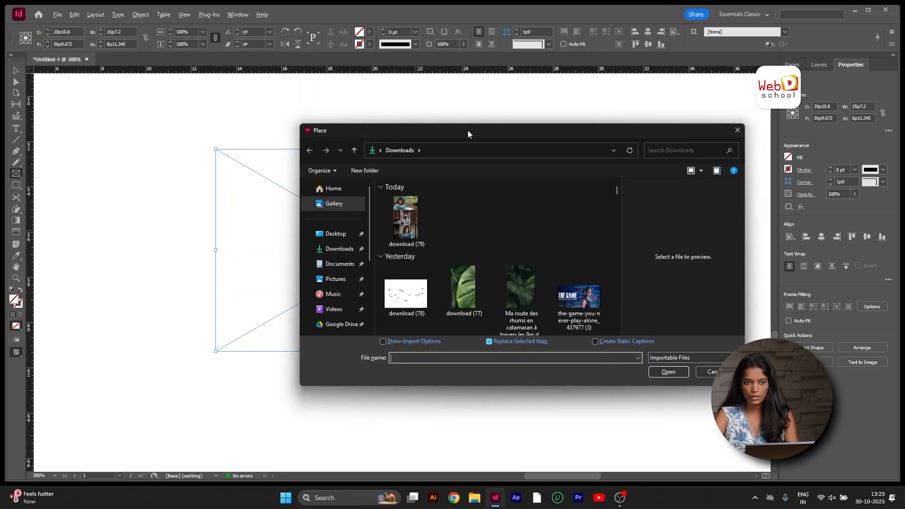
drag(468, 130, 510, 43)
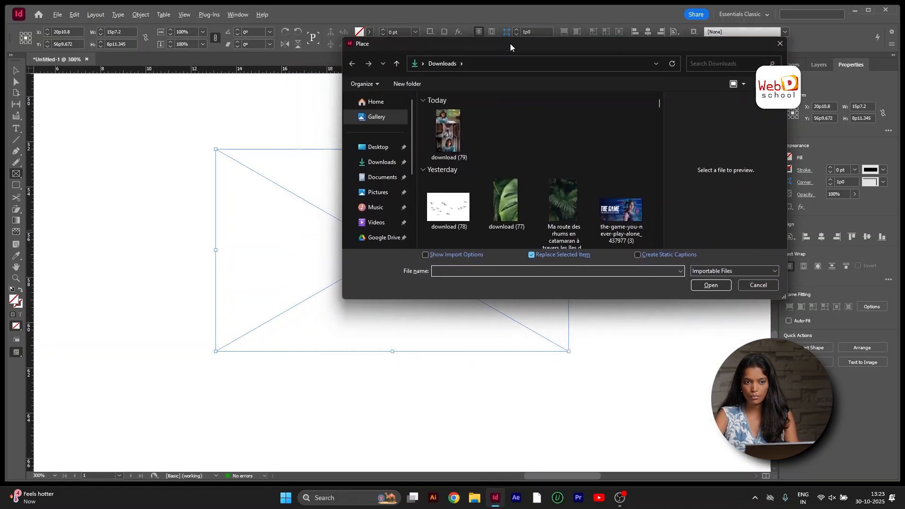
click(467, 137)
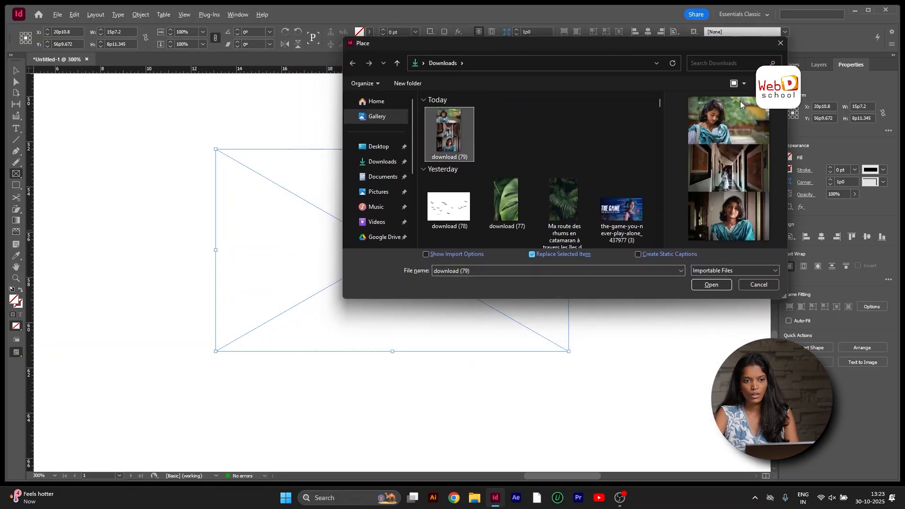
scroll(566, 170, down, 1)
click(522, 143)
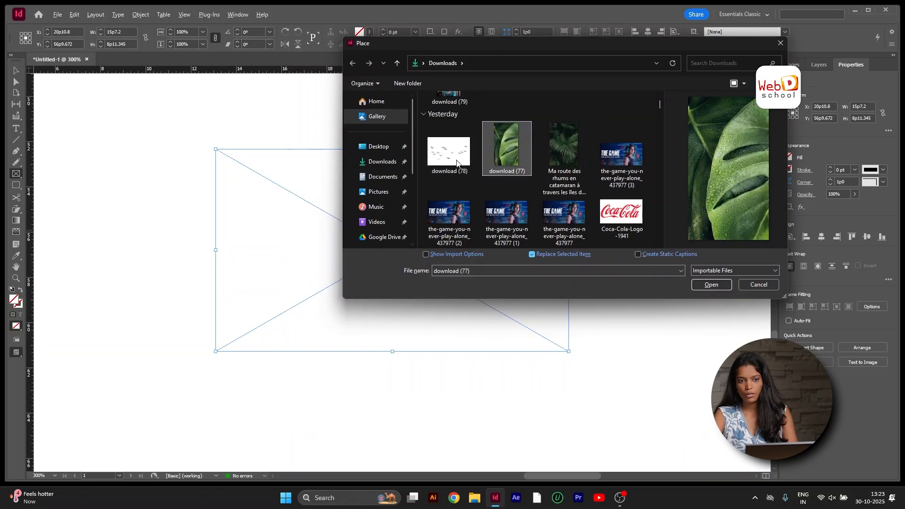
click(710, 284)
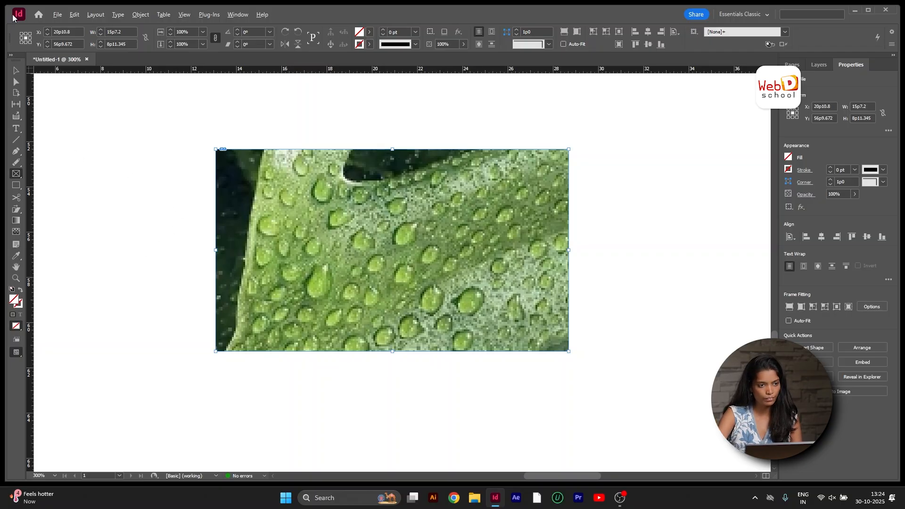
Select the leaf image inside its frame and shift the content to reveal a different part of the leaf
click(14, 71)
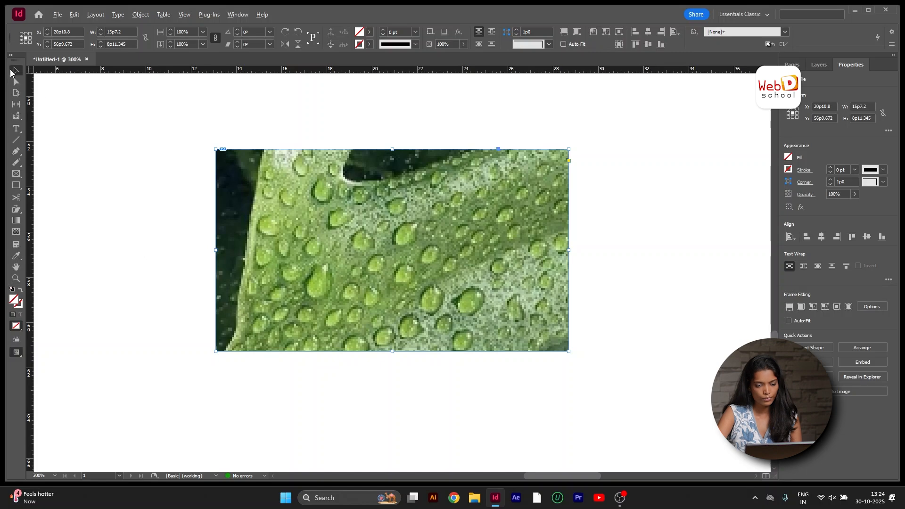
key(ctrl+minus)
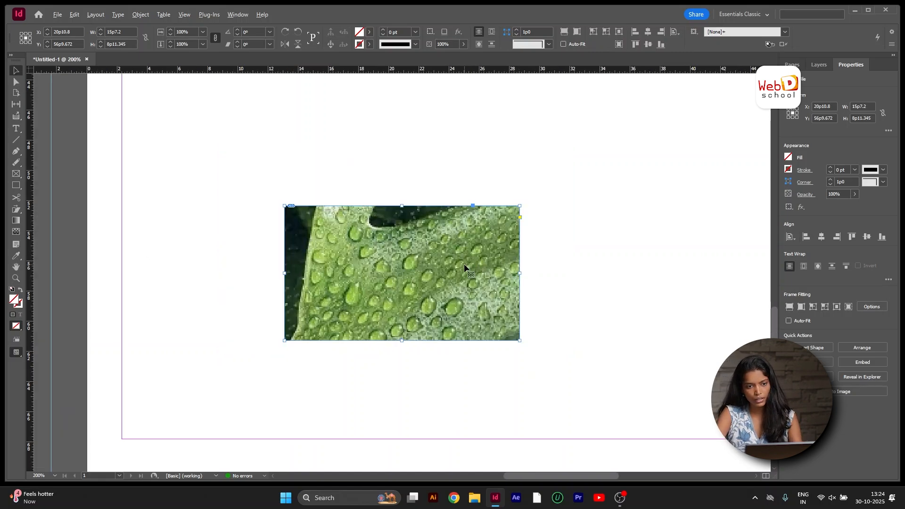
click(401, 273)
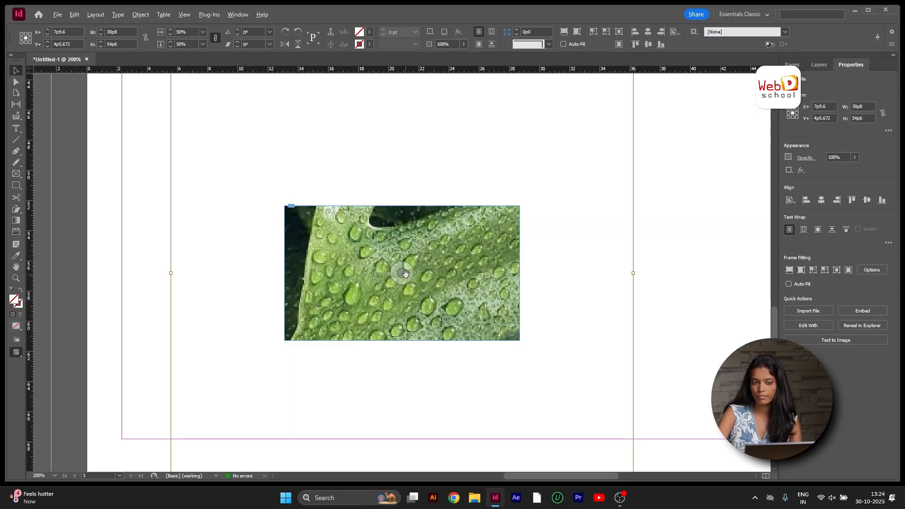
mouse_move(406, 273)
mouse_down()
mouse_move(414, 251)
mouse_move(398, 268)
mouse_move(413, 252)
mouse_move(401, 276)
mouse_move(422, 244)
mouse_move(415, 258)
mouse_up()
Scale the leaf image inside its frame down to about 18p4 wide and 34p10 high, reposition it, and deselect it
key(ctrl+minus)
key(ctrl+minus)
scroll(427, 255, down, 3)
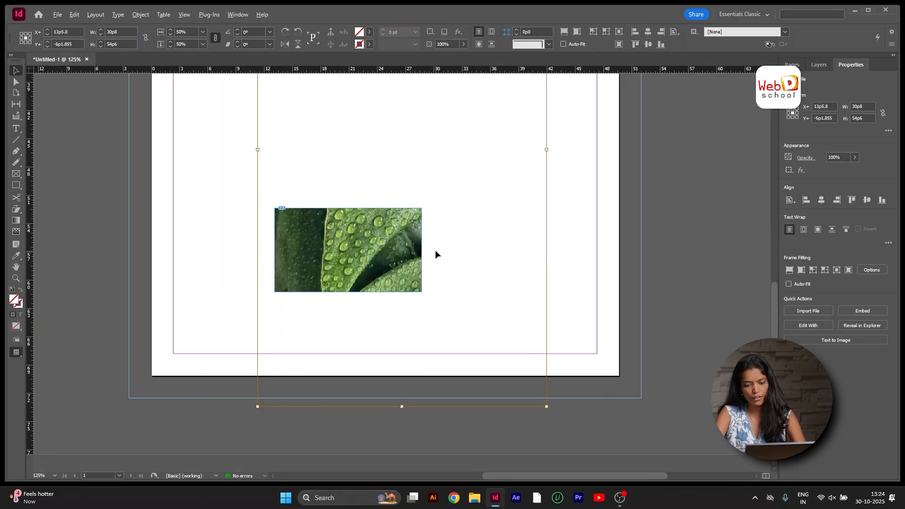
key(ctrl+minus)
scroll(451, 257, down, 1)
key(ctrl+minus)
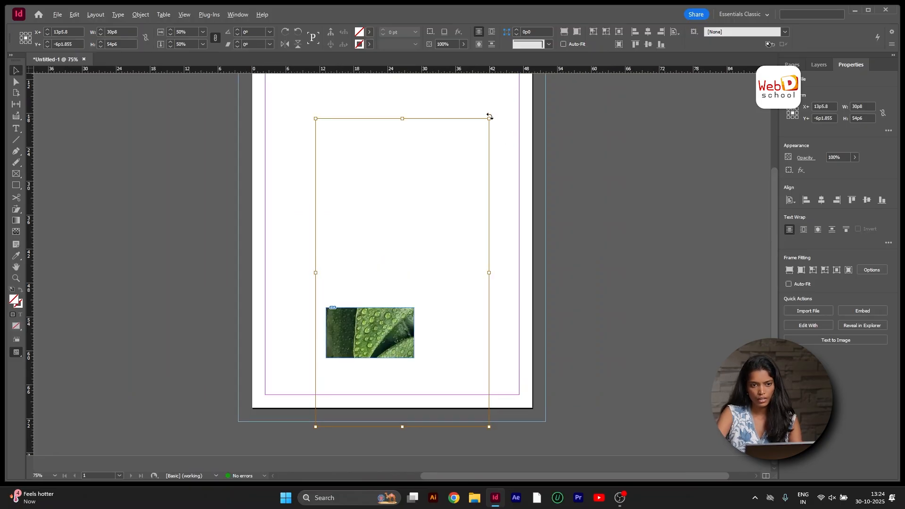
drag(488, 119, 419, 230)
drag(378, 342, 389, 329)
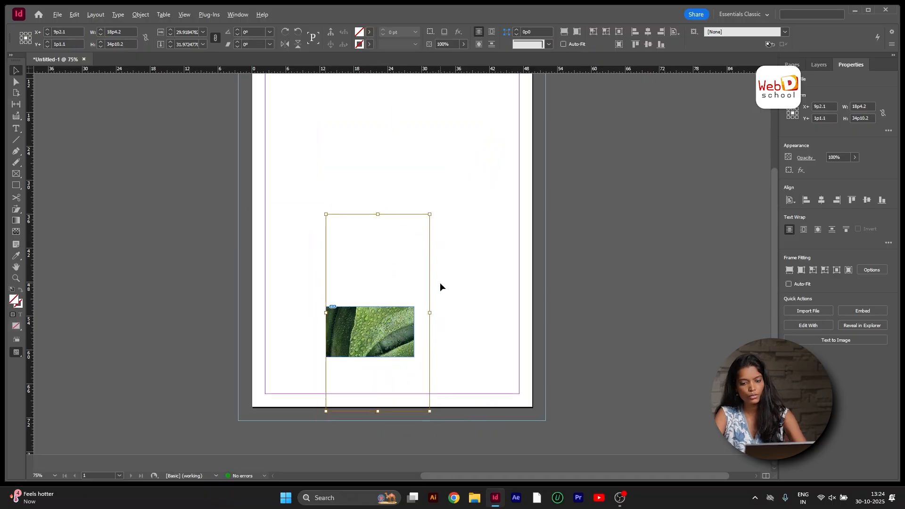
key(ctrl+=)
key(ctrl+=)
scroll(441, 281, down, 3)
click(719, 240)
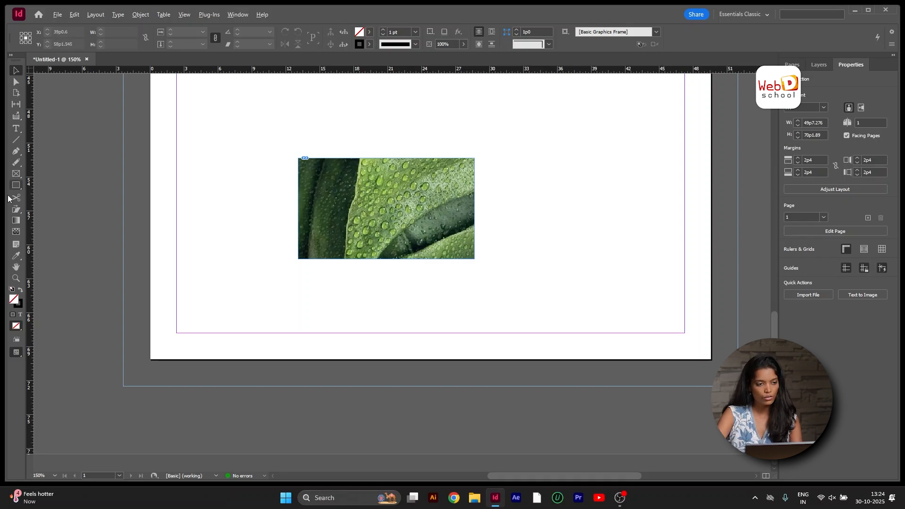
Draw an empty circular frame about 18p3 in diameter above the leaf image with the Ellipse Frame tool
click(18, 172)
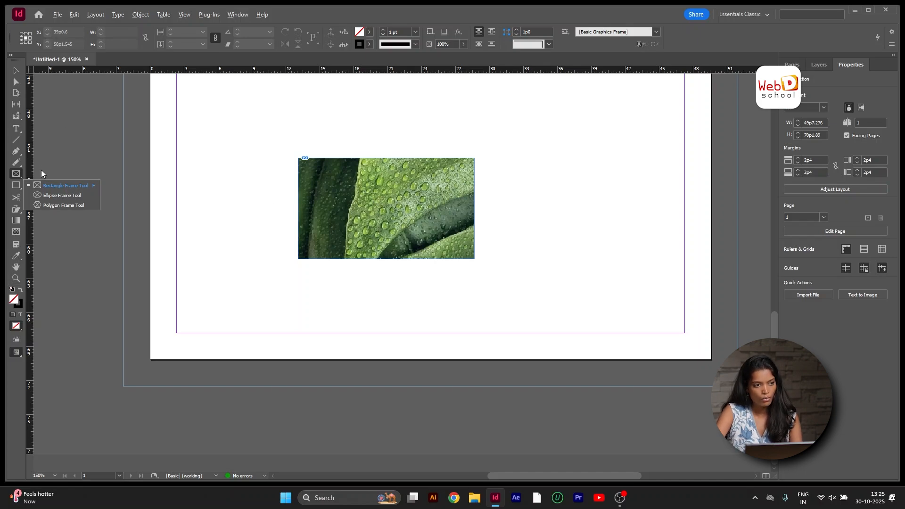
click(48, 195)
scroll(549, 218, up, 5)
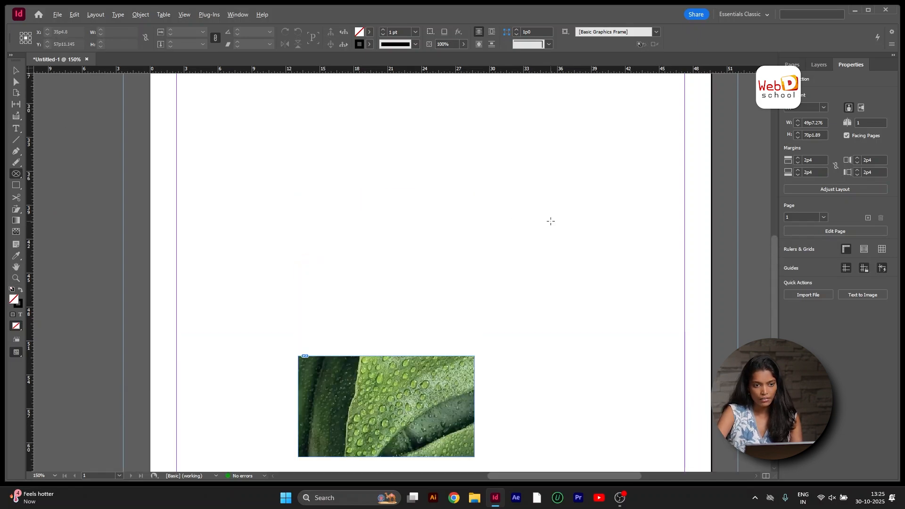
drag(430, 167, 634, 396)
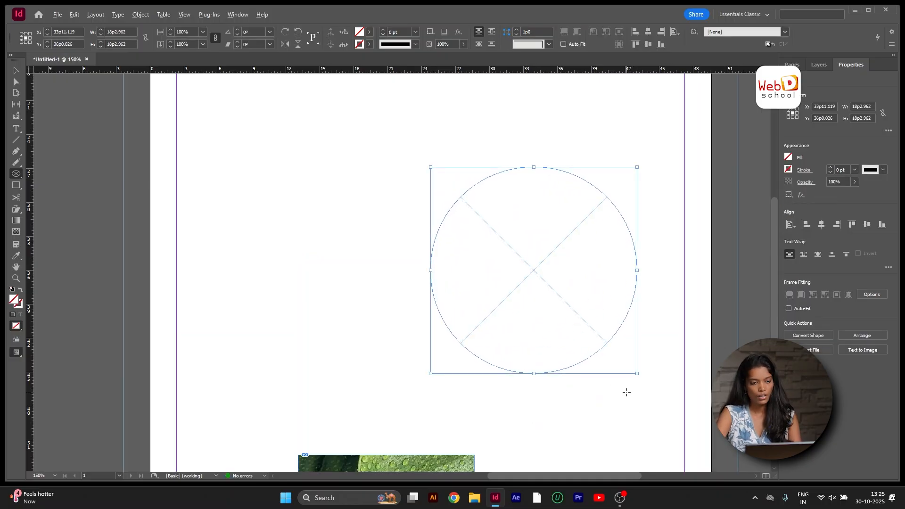
Undo the circular frame and all the leaf image and rectangular frame edits until the page is empty
scroll(359, 238, down, 3)
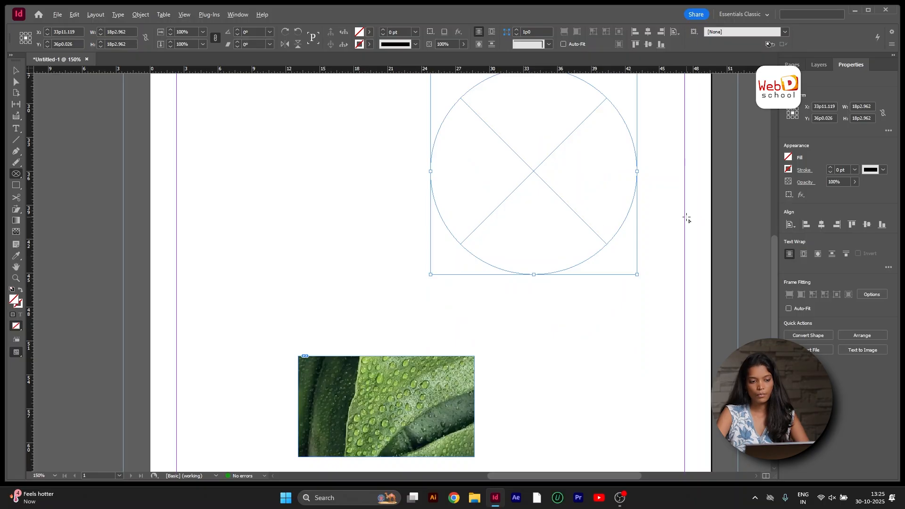
key(ctrl+z)
scroll(685, 216, down, 5)
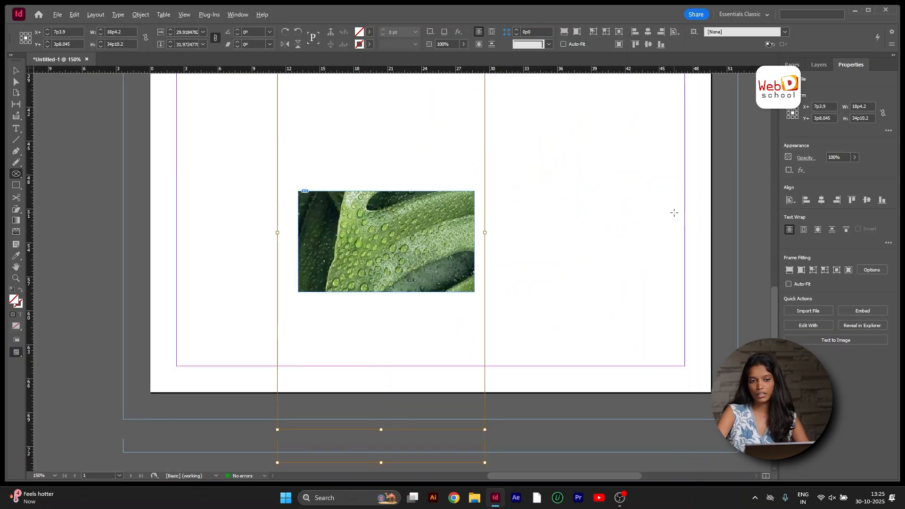
key(ctrl+z)
key(ctrl+z)
key(ctrl+z)
key(ctrl+z)
key(ctrl+z)
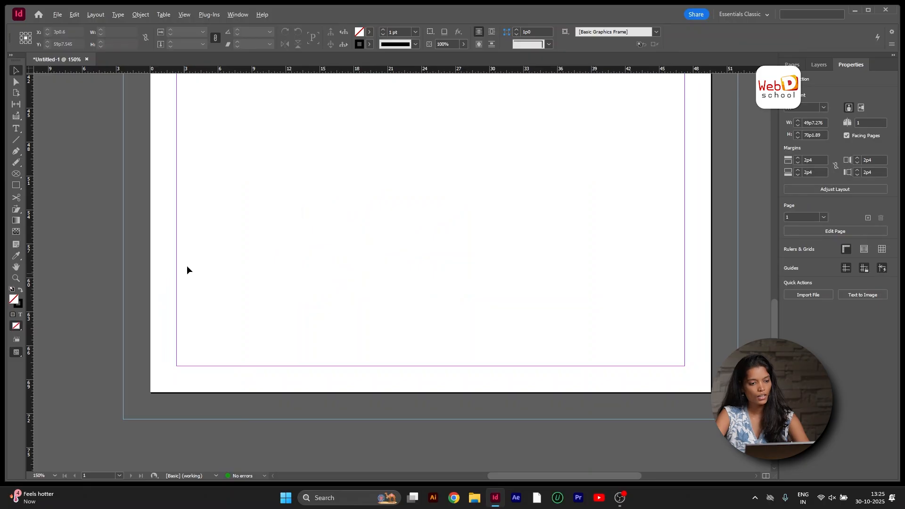
Draw a square about 15p5 per side near the page's upper-left corner with the Rectangle tool and swap its fill and stroke
click(17, 185)
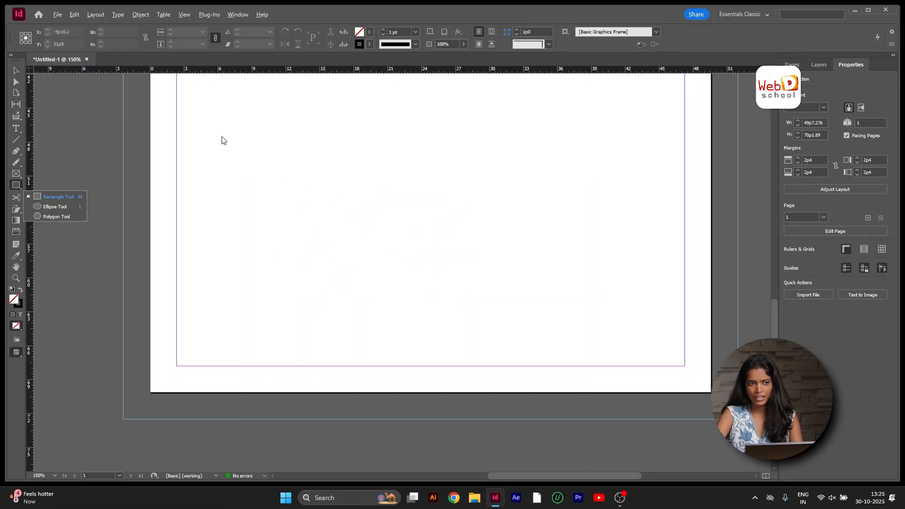
click(55, 206)
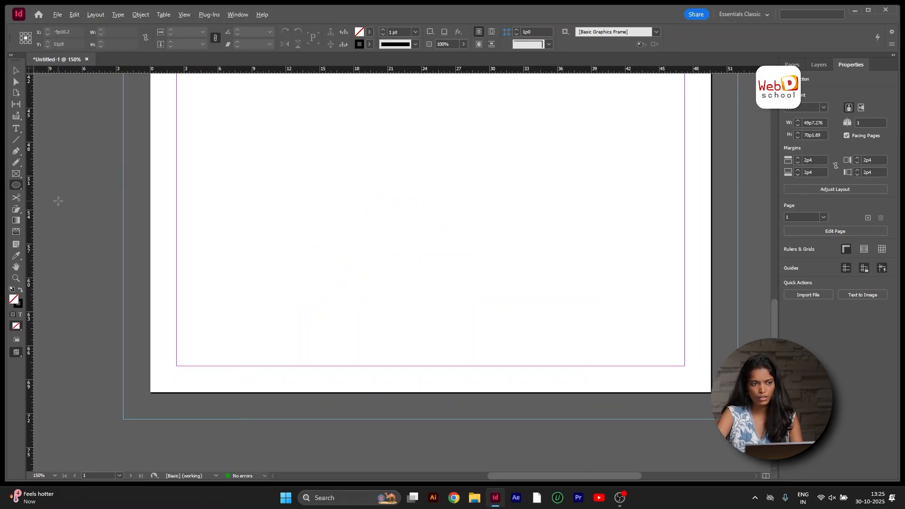
click(13, 189)
click(55, 194)
scroll(384, 202, up, 10)
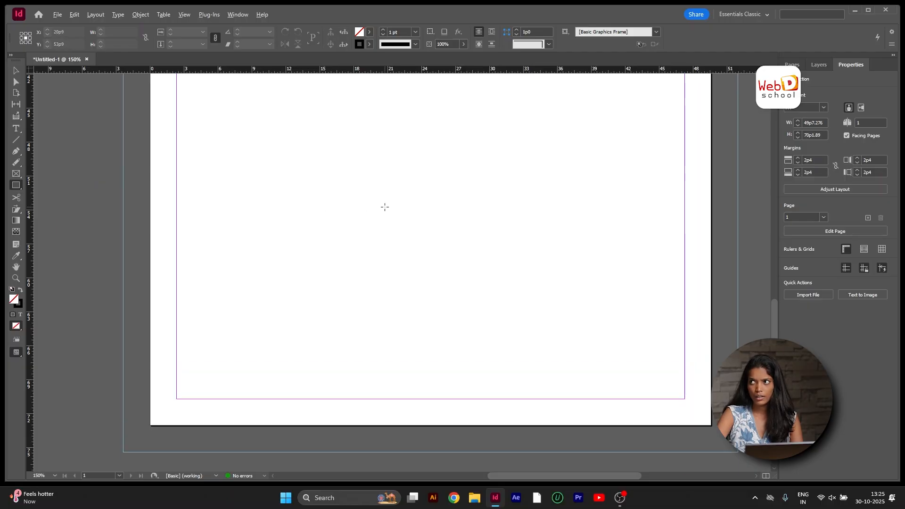
scroll(227, 258, down, 3)
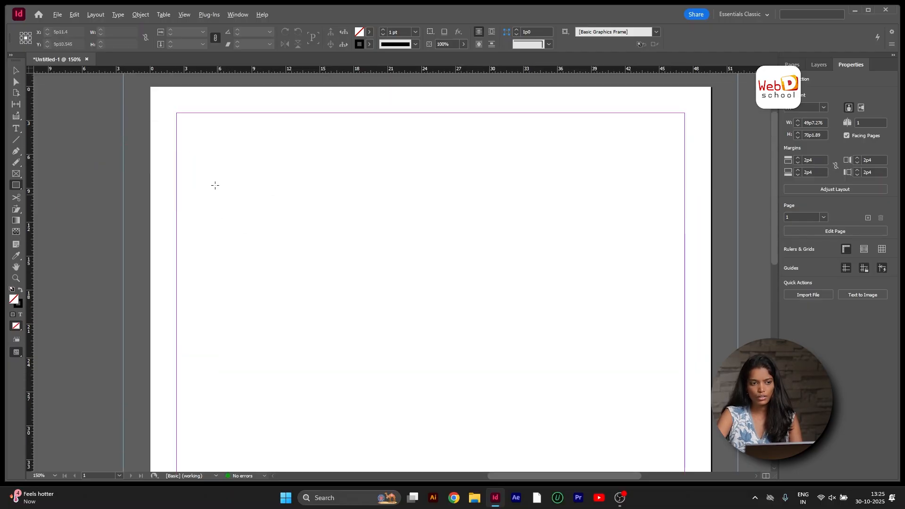
drag(215, 182, 389, 357)
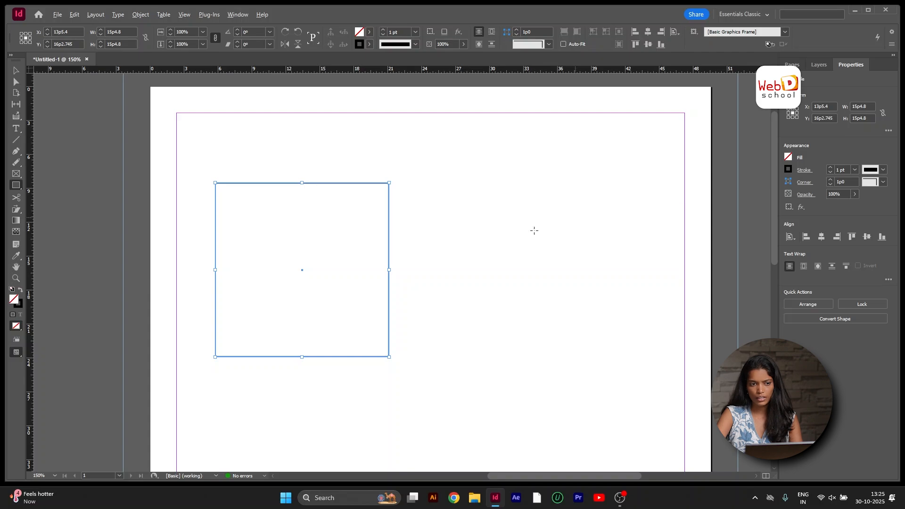
click(21, 289)
Draw a rectangle about 16p3 wide and 5p11 high beside the black square and swap its fill and stroke
drag(409, 184, 593, 247)
scroll(593, 250, down, 3)
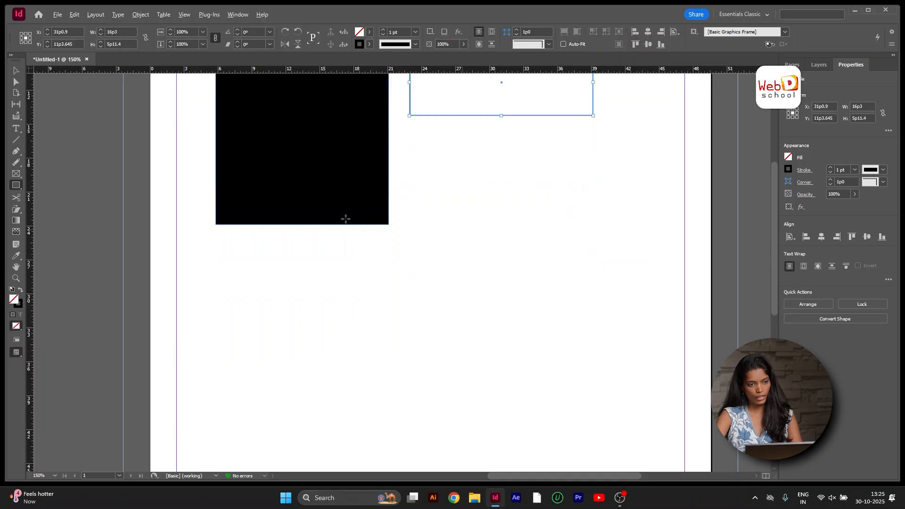
click(21, 290)
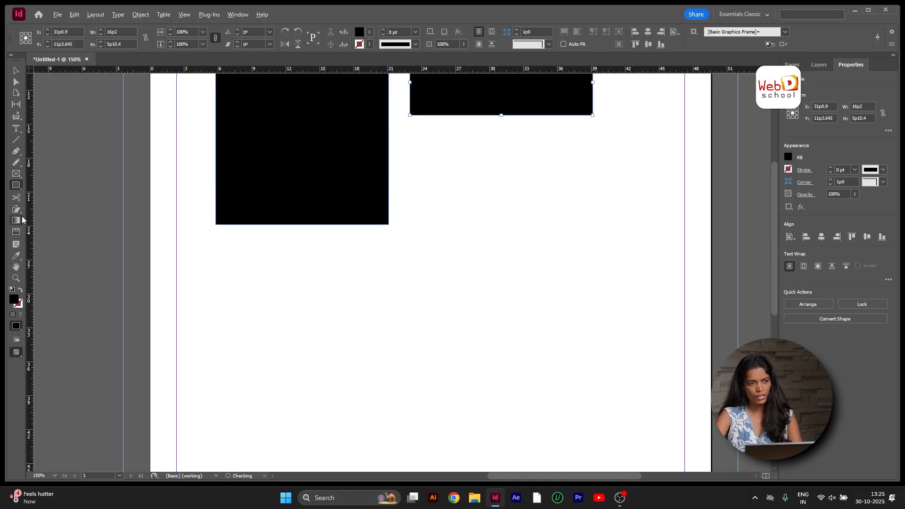
Draw a circle and an ellipse about 4p5 by 7p1, plus two octagons about 13p6 and 7p2 across, below the black shapes
click(16, 185)
click(46, 206)
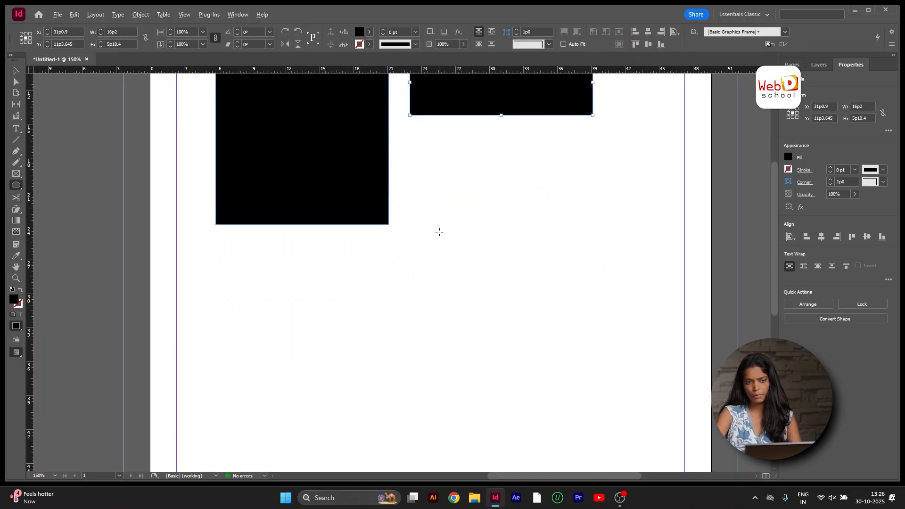
drag(431, 164, 521, 275)
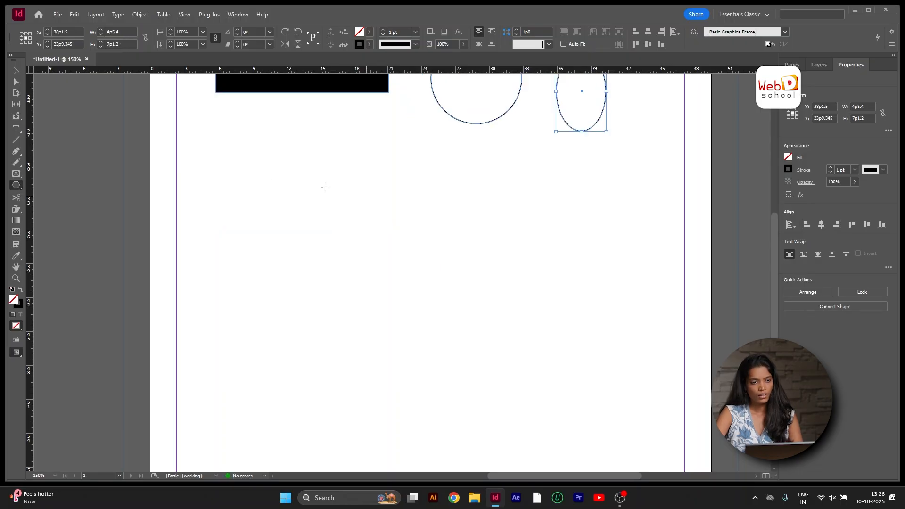
drag(250, 176, 462, 328)
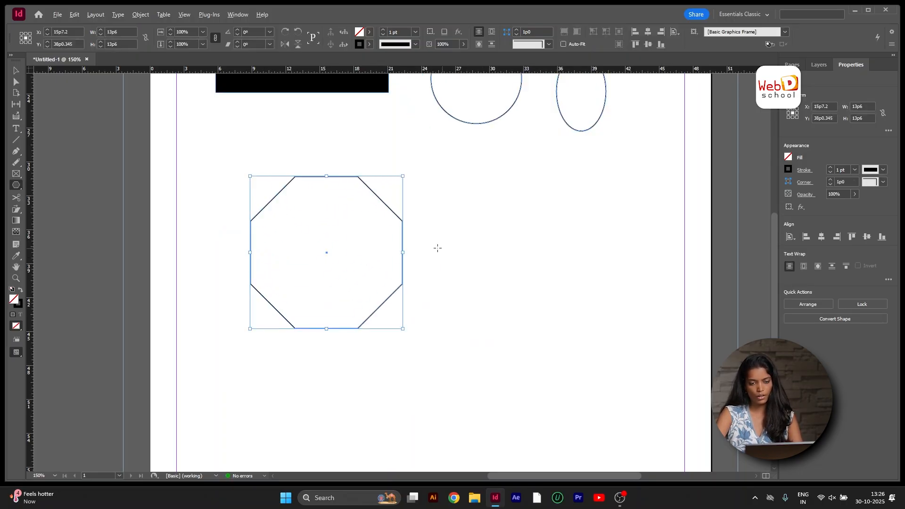
mouse_move(438, 248)
mouse_down()
mouse_move(466, 291)
mouse_move(518, 328)
mouse_up()
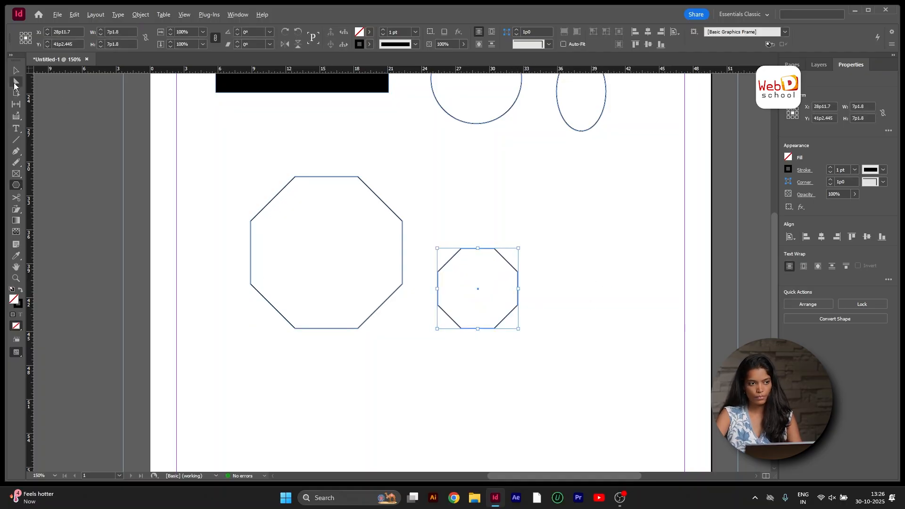
Delete the two octagons, the circle and the ellipse below the black shapes
click(16, 71)
scroll(586, 330, up, 3)
scroll(586, 332, up, 2)
drag(590, 353, 392, 283)
key(Delete)
drag(639, 270, 482, 189)
key(Delete)
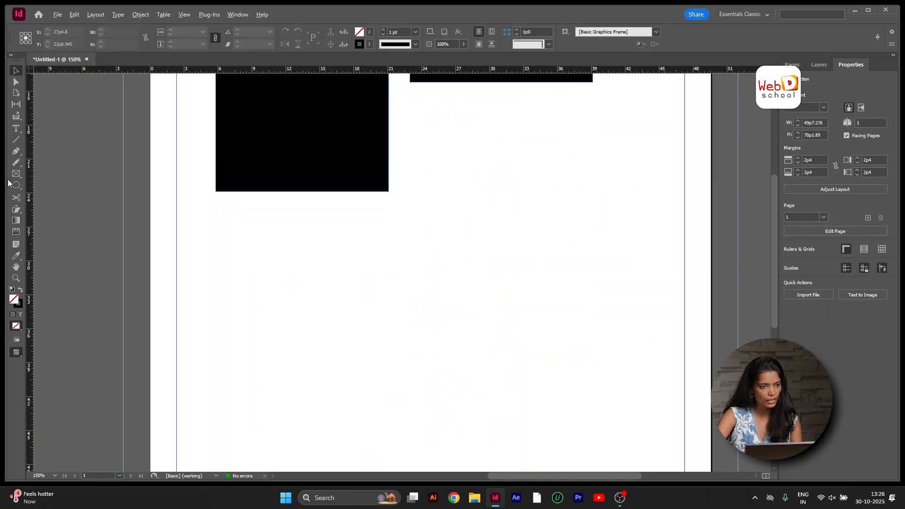
Move the black square about 1p6 upward and delete the wide black rectangle beside it
click(16, 198)
scroll(47, 212, up, 3)
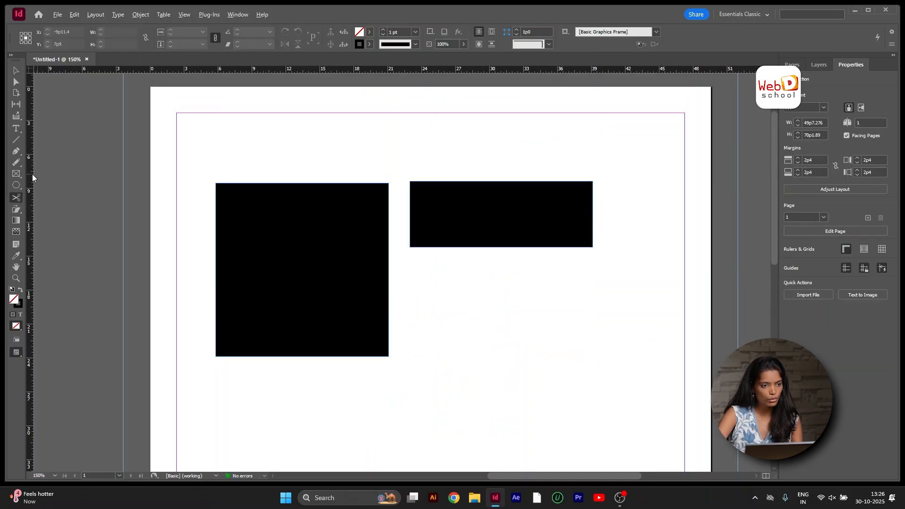
click(16, 70)
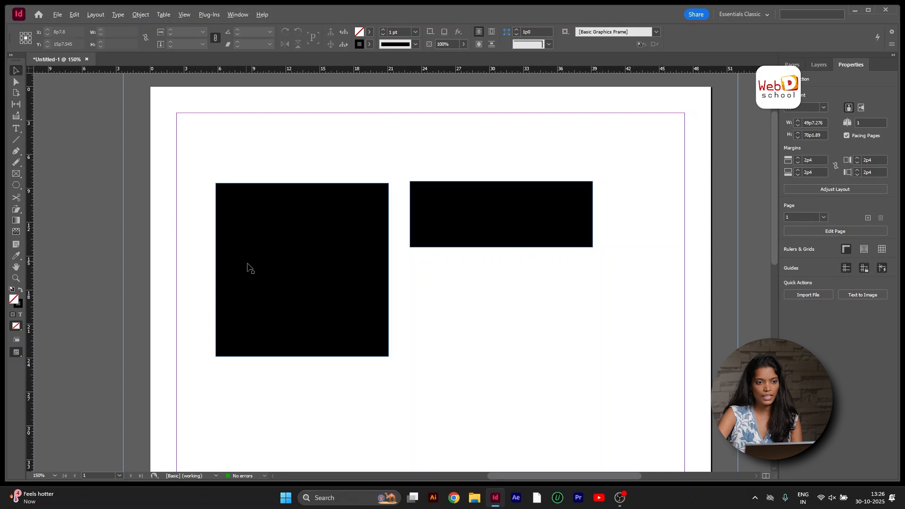
click(307, 287)
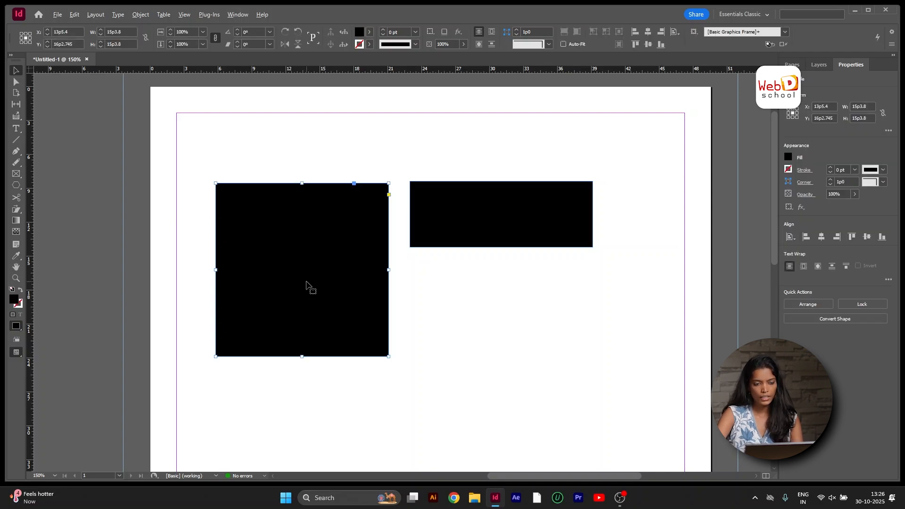
drag(306, 281, 309, 265)
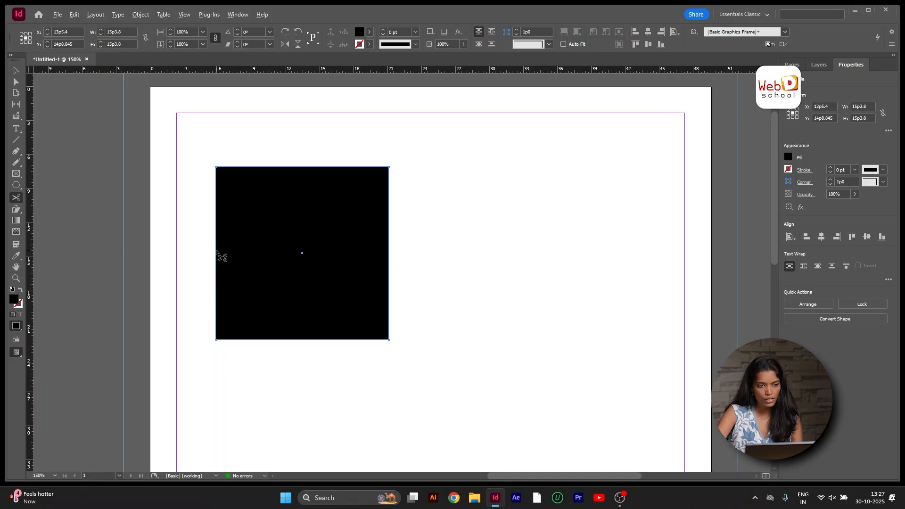
Cut the black square along a slanted line between its two vertical edges with the Scissors tool and pull the upper piece away
click(215, 248)
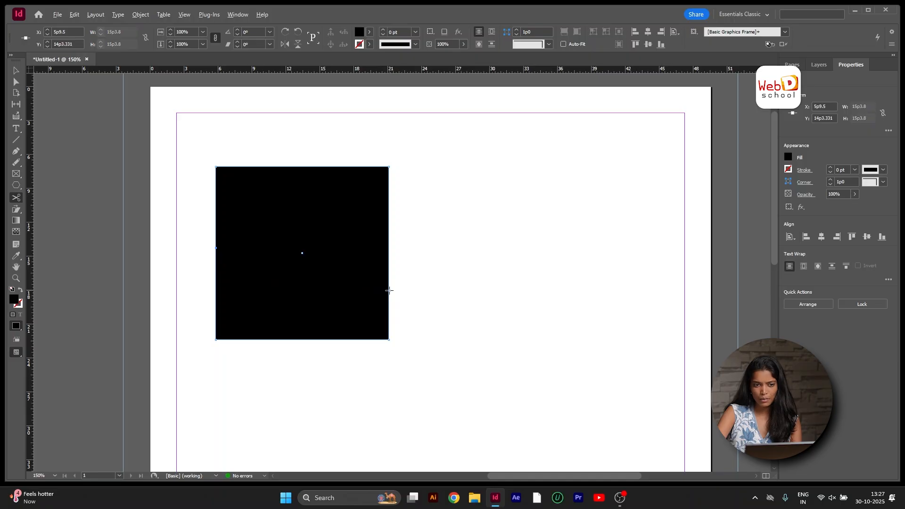
click(389, 291)
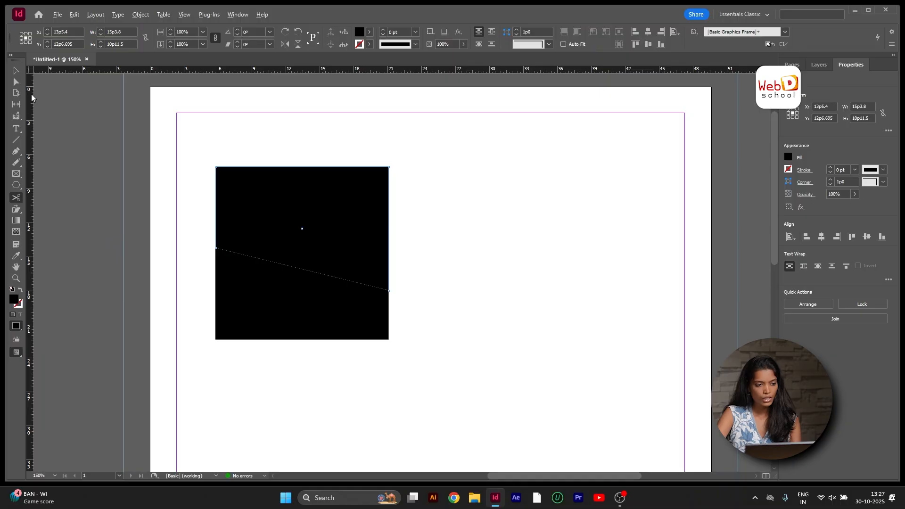
click(16, 70)
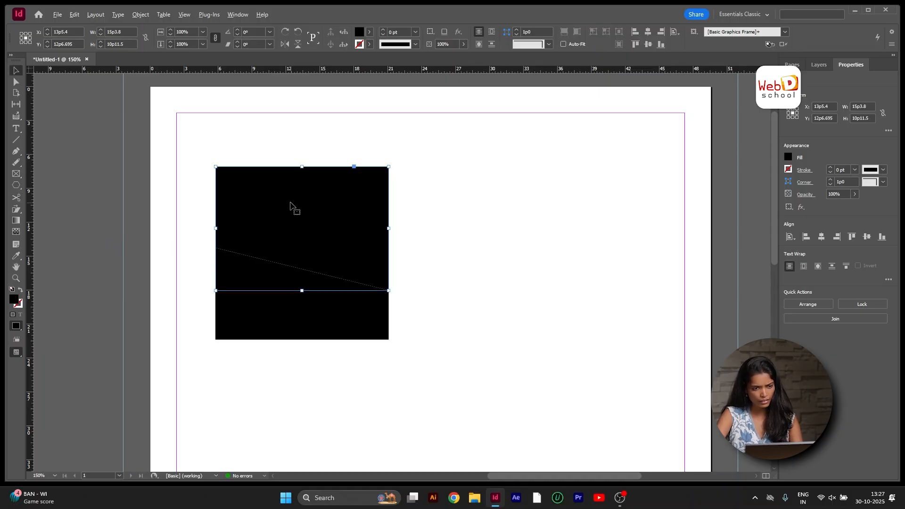
drag(290, 206, 289, 148)
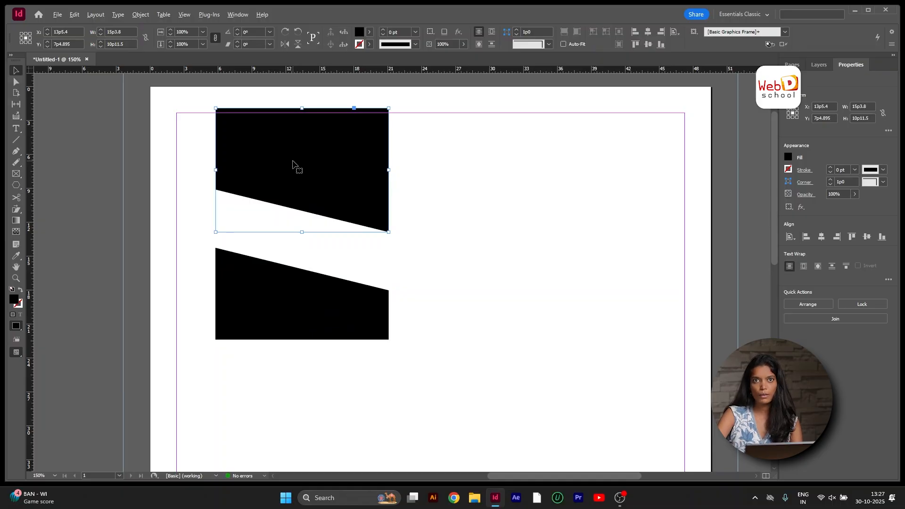
drag(293, 164, 561, 186)
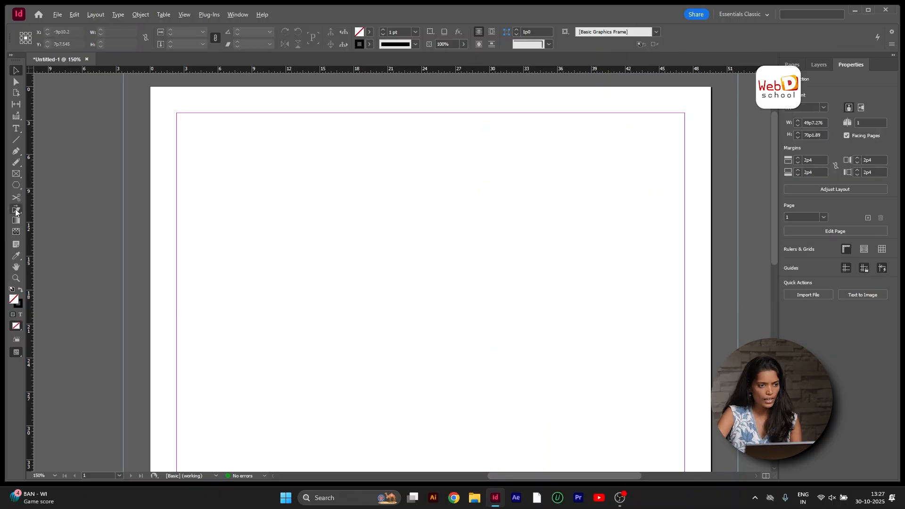
Draw a square about 16p9 across in the upper part of the page and swap its fill and stroke
click(16, 211)
click(62, 224)
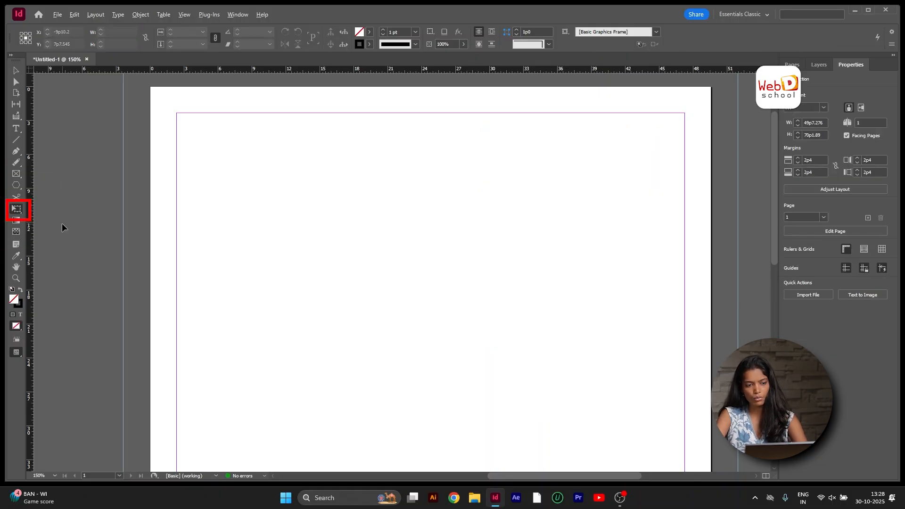
click(19, 186)
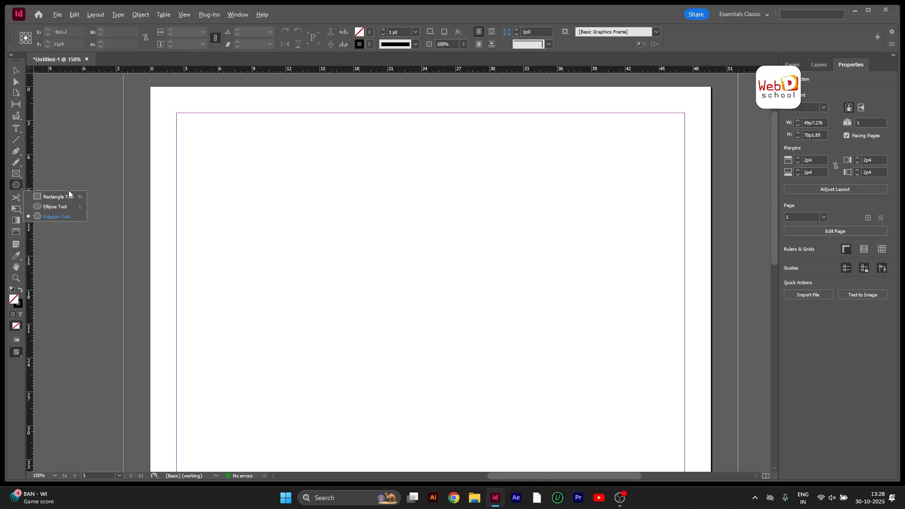
click(69, 191)
drag(270, 174, 574, 363)
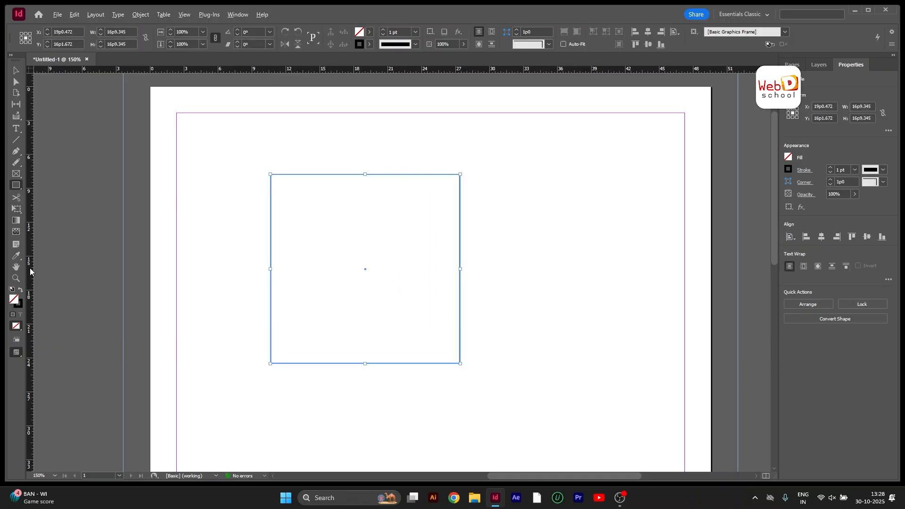
click(20, 290)
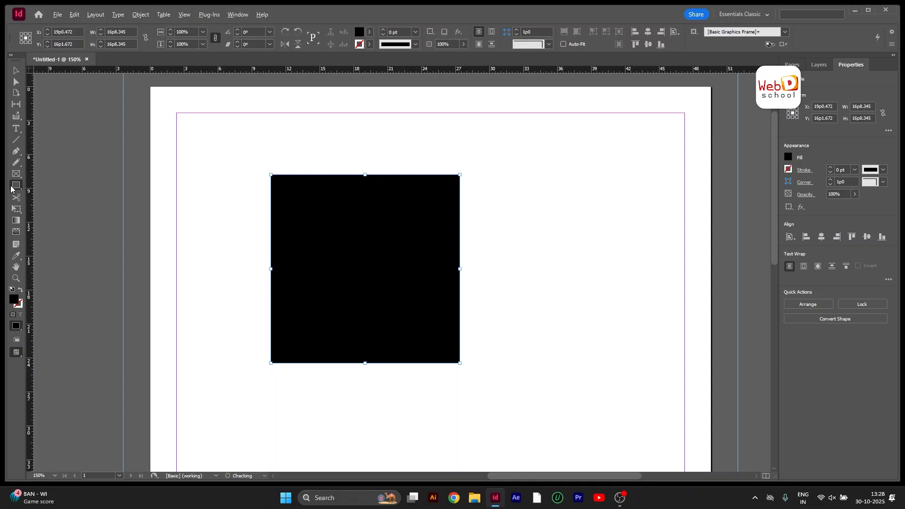
Resize the black square to about 22p11 by 16p7 with Free Transform, rotate it about -23°, and undo a further widening
click(16, 209)
drag(396, 175, 363, 269)
key(ctrl+z)
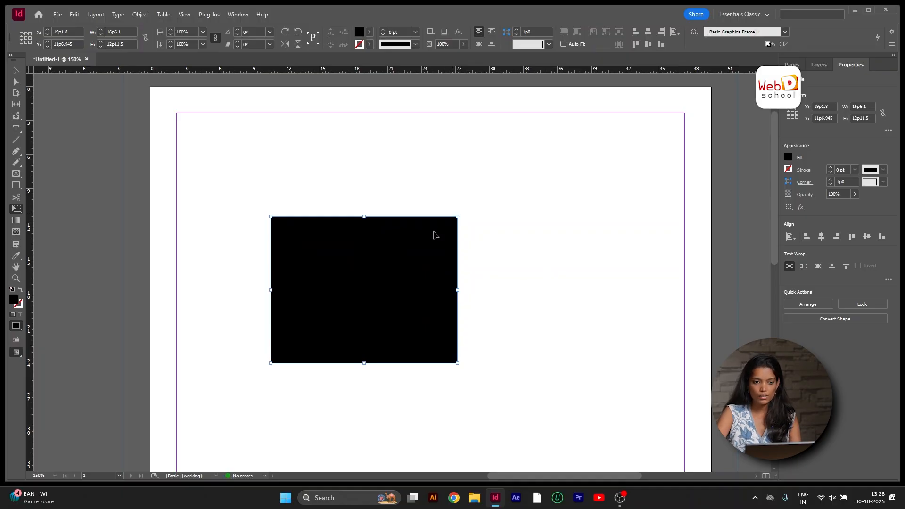
drag(458, 215, 557, 343)
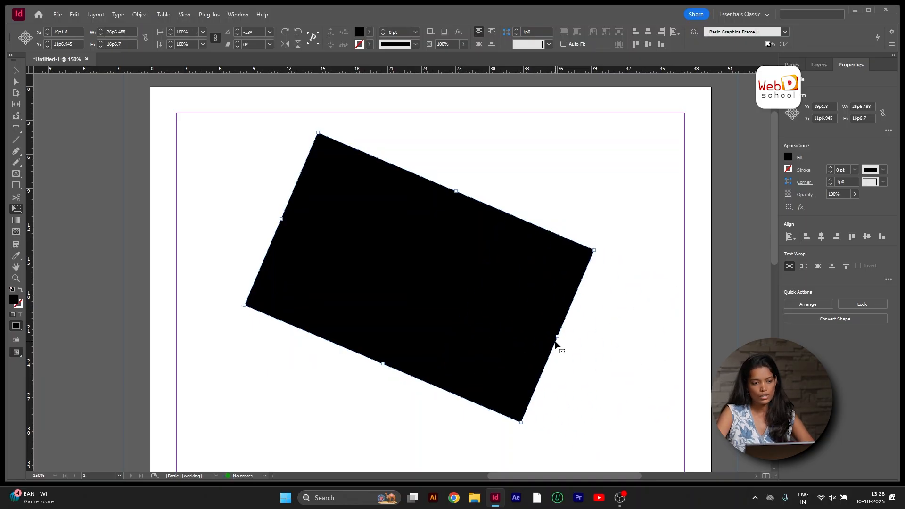
key(ctrl+z)
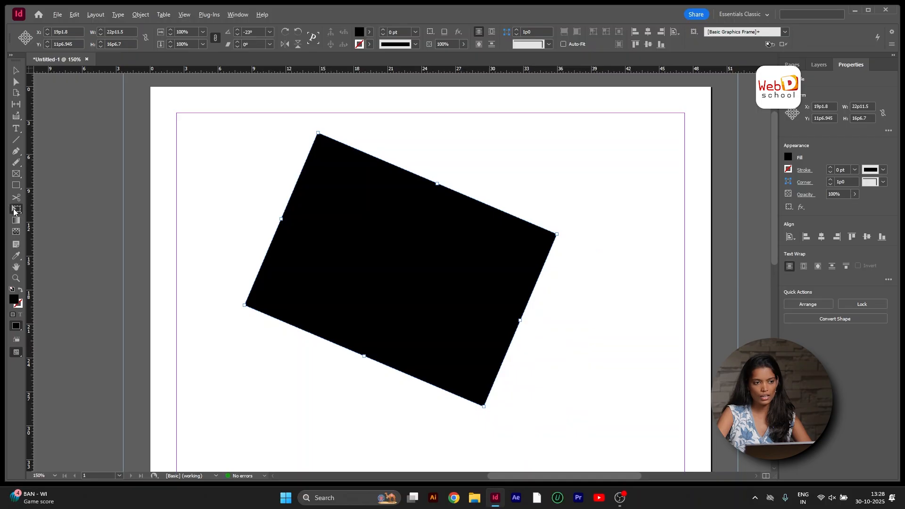
Turn the black rectangle nearly upright with the Rotate tool, then undo the rotation
right_click(14, 212)
click(409, 201)
click(63, 229)
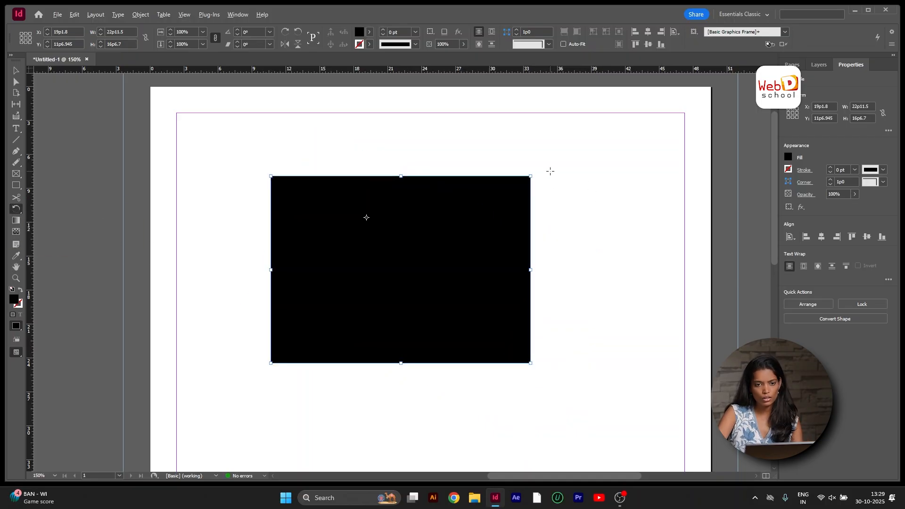
drag(530, 175, 383, 266)
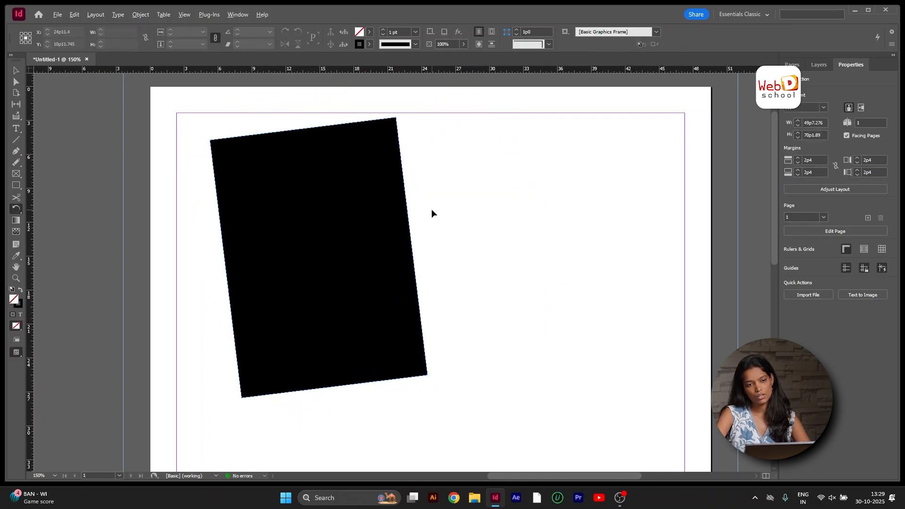
key(ctrl+z)
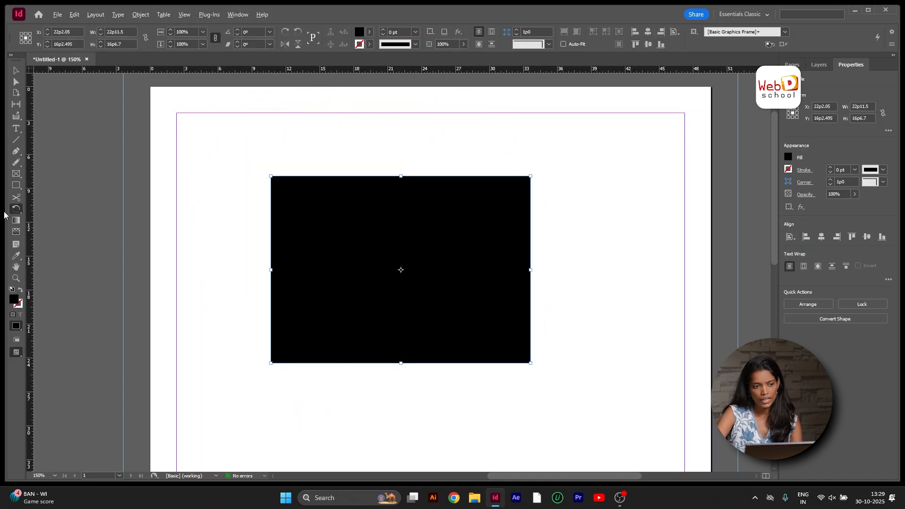
Try the Scale tool on the black rectangle, widening it to about 29p9 and shrinking it to about 12p3 by 9p9, undoing each change
right_click(17, 211)
click(44, 241)
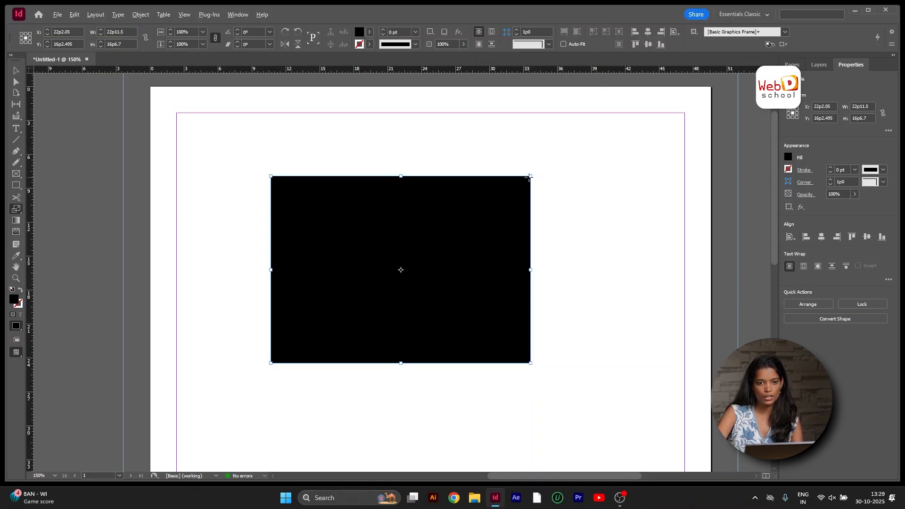
drag(528, 178, 547, 186)
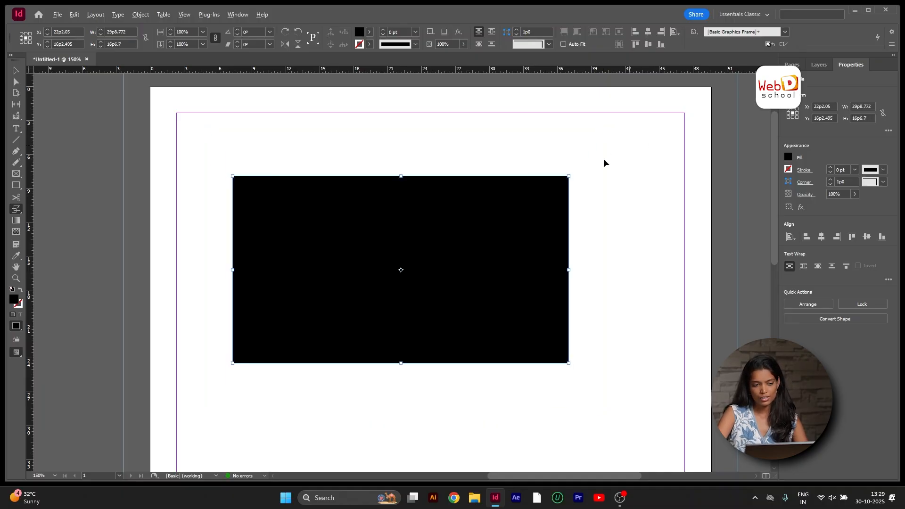
key(ctrl+z)
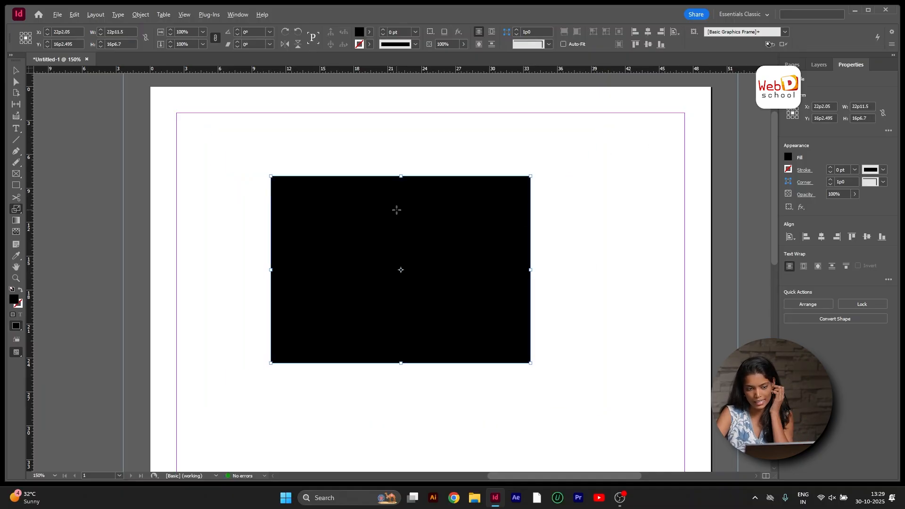
drag(528, 175, 470, 214)
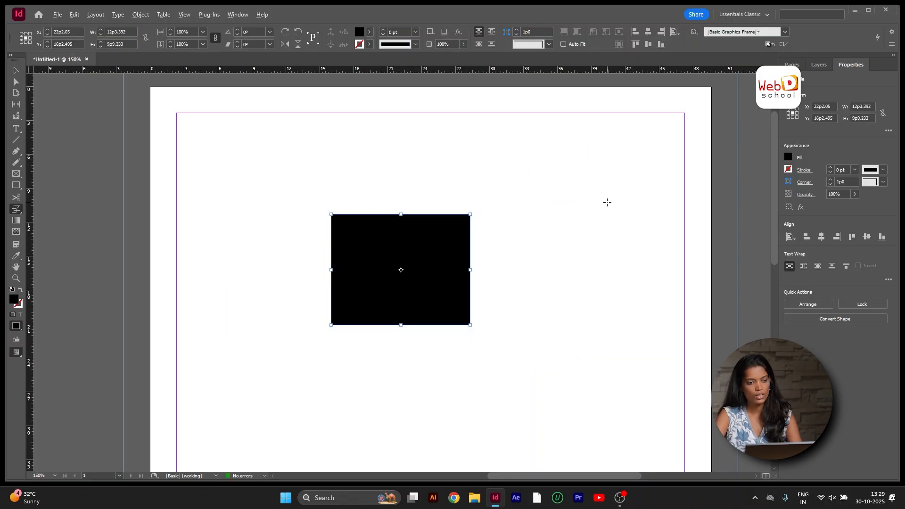
key(ctrl+z)
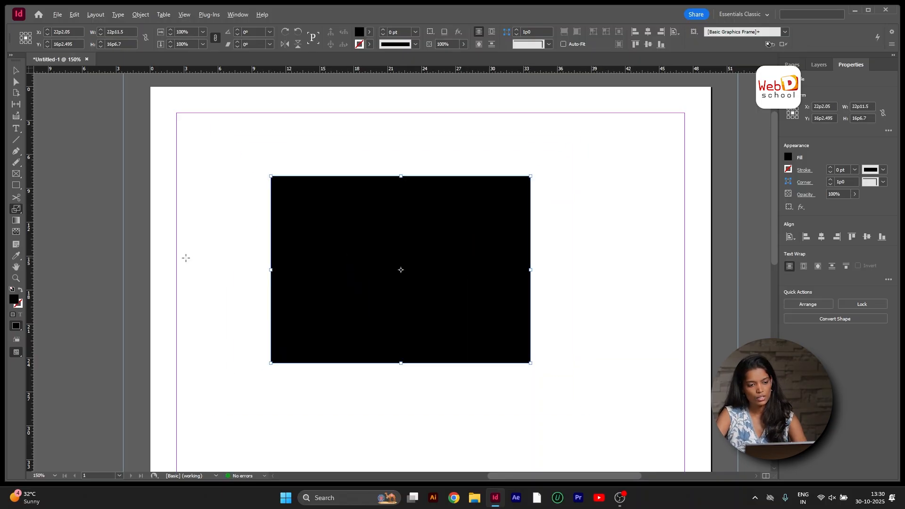
Slant the black rectangle with the Shear tool, then undo the shear and the rectangle's earlier enlargement
drag(16, 209, 52, 253)
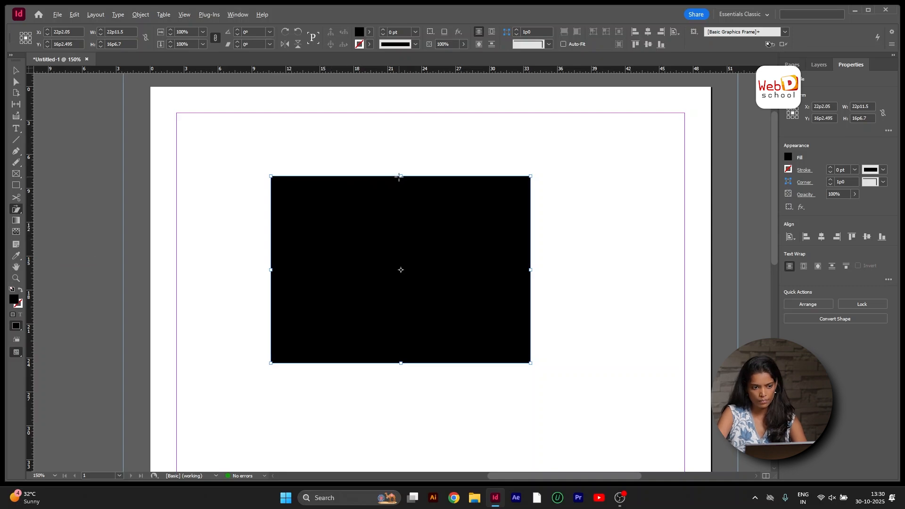
drag(399, 177, 439, 187)
key(ctrl+z)
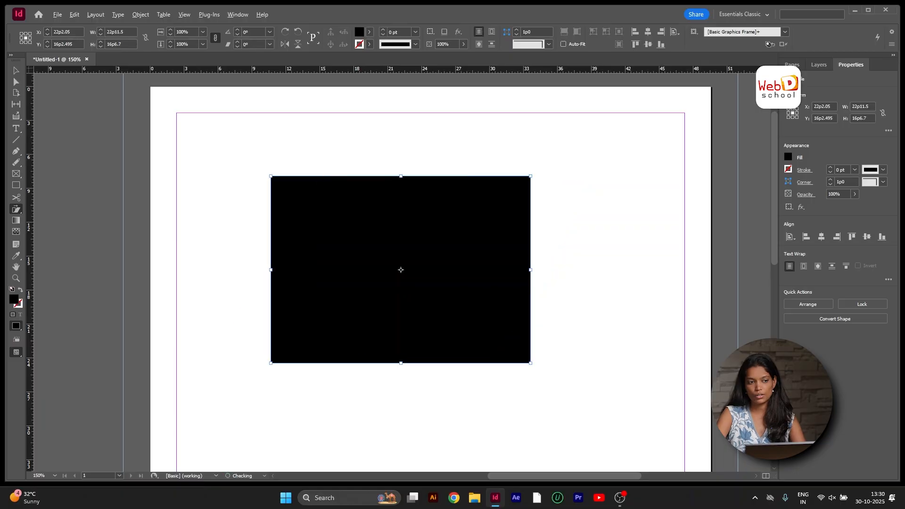
key(ctrl+z)
key(ctrl+z)
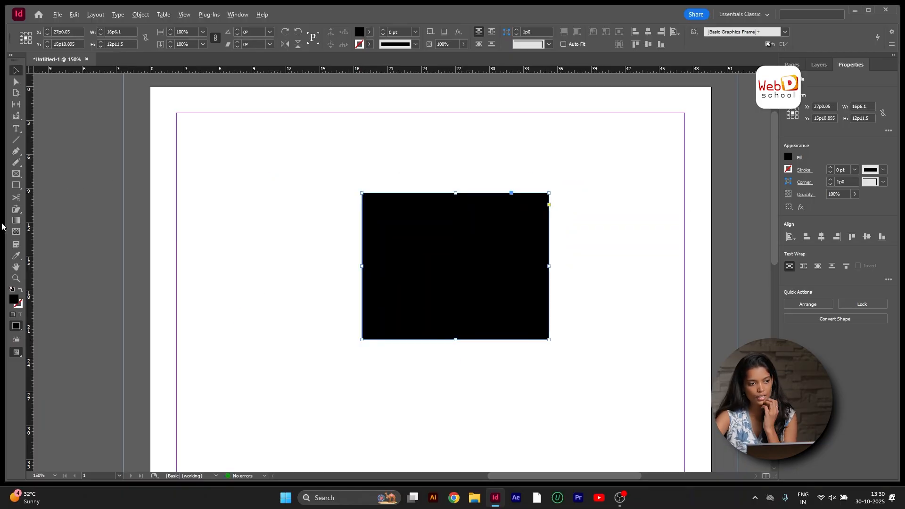
Apply a white-to-black linear gradient to the rectangle and redraw it diagonally from its lower-left area toward the upper right
click(16, 220)
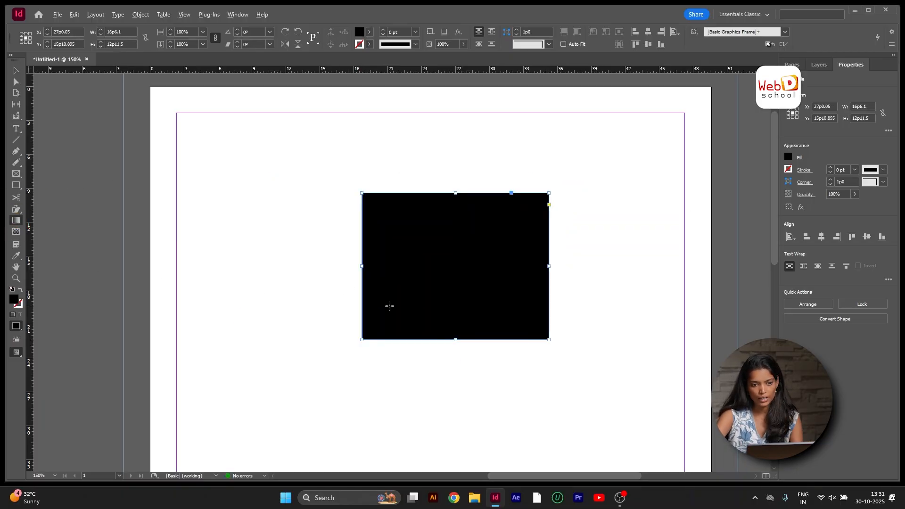
mouse_move(389, 306)
mouse_down()
mouse_move(531, 230)
mouse_move(551, 209)
mouse_up()
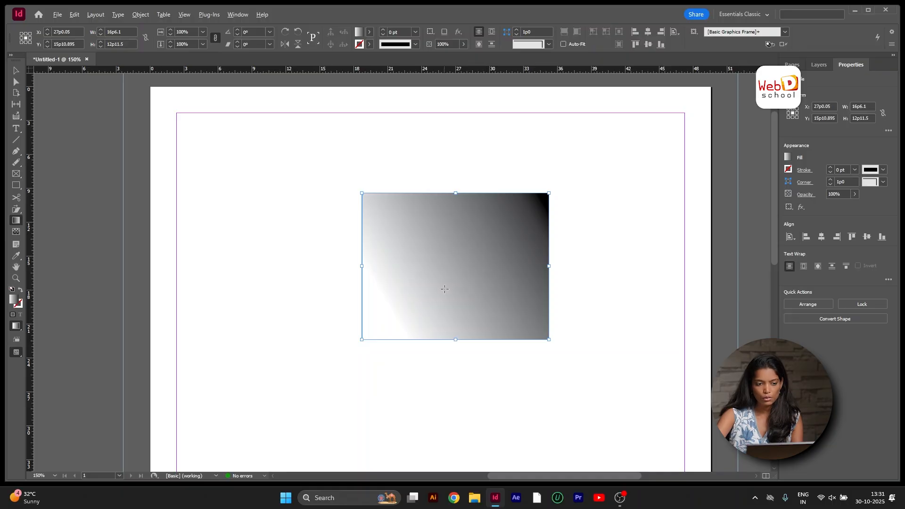
drag(384, 318, 490, 225)
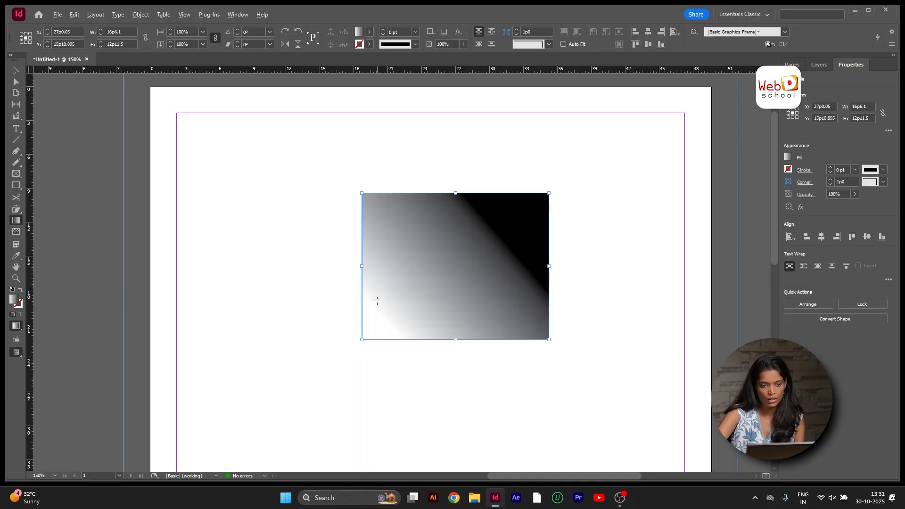
drag(383, 303, 483, 241)
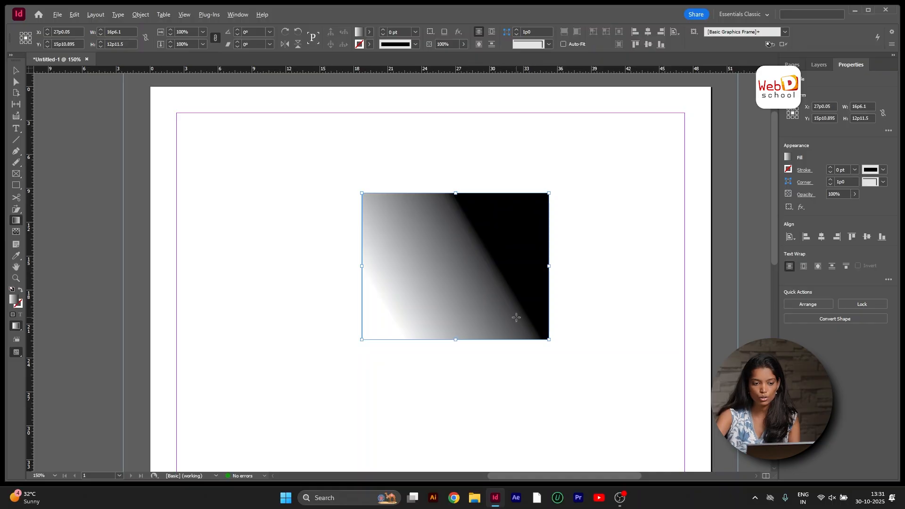
Redraw the rectangle's gradient in several opposing diagonal directions and undo the last one, keeping white at upper left and black at lower right
drag(517, 317, 437, 261)
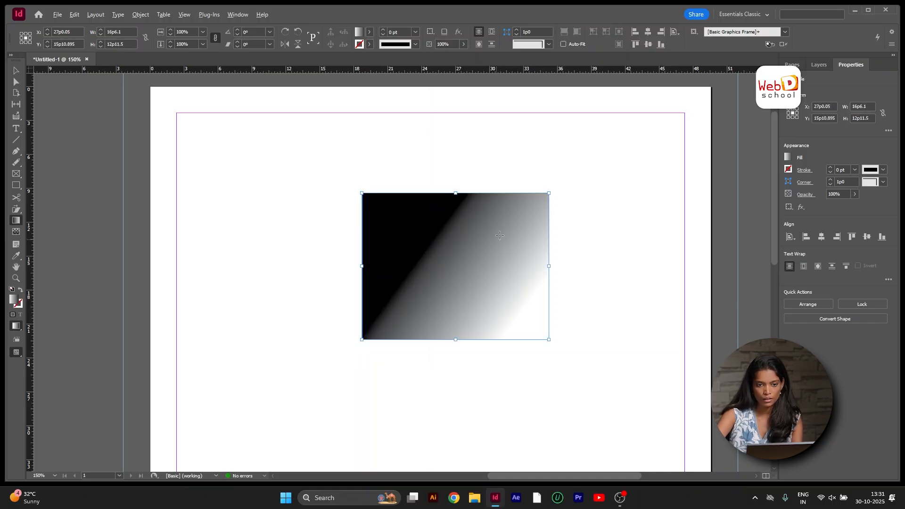
drag(504, 226, 380, 313)
drag(378, 253, 510, 326)
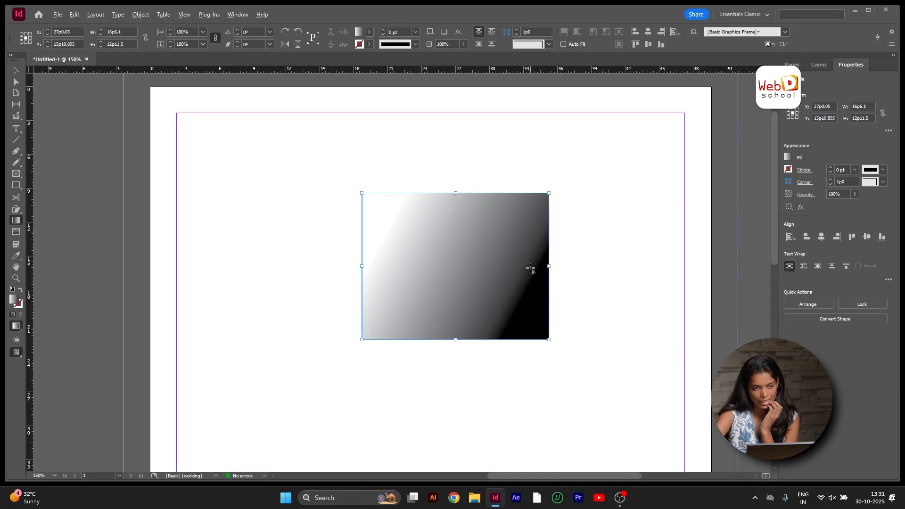
drag(536, 267, 415, 331)
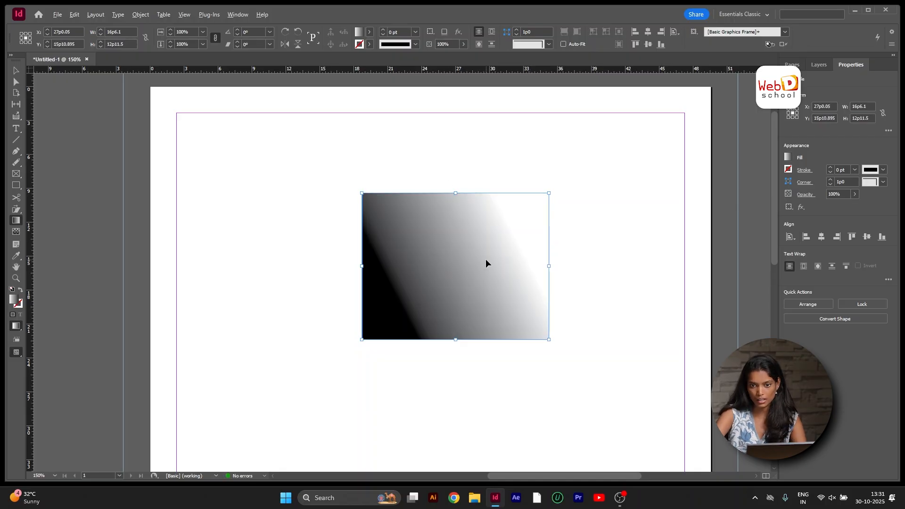
key(ctrl+z)
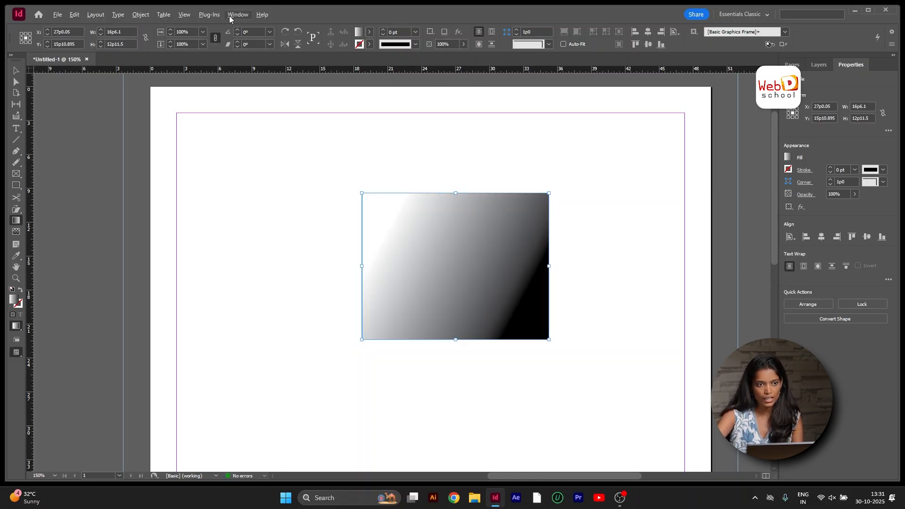
Show the gradient settings and switch the rectangle's gradient from linear to radial and back to linear
click(231, 17)
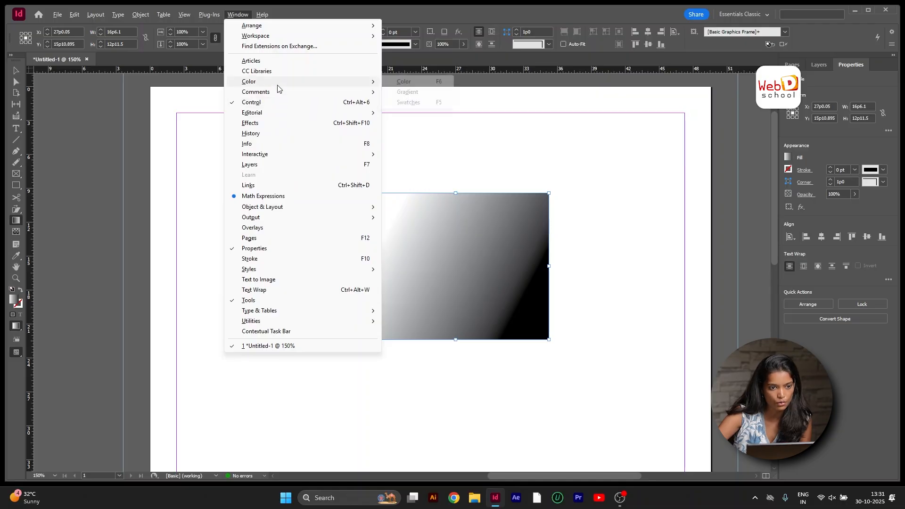
mouse_move(278, 83)
click(407, 92)
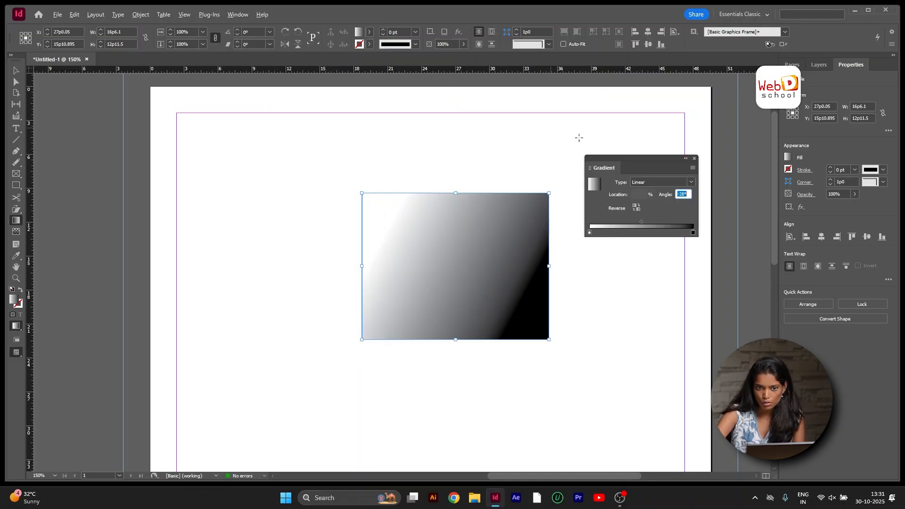
drag(612, 156, 671, 101)
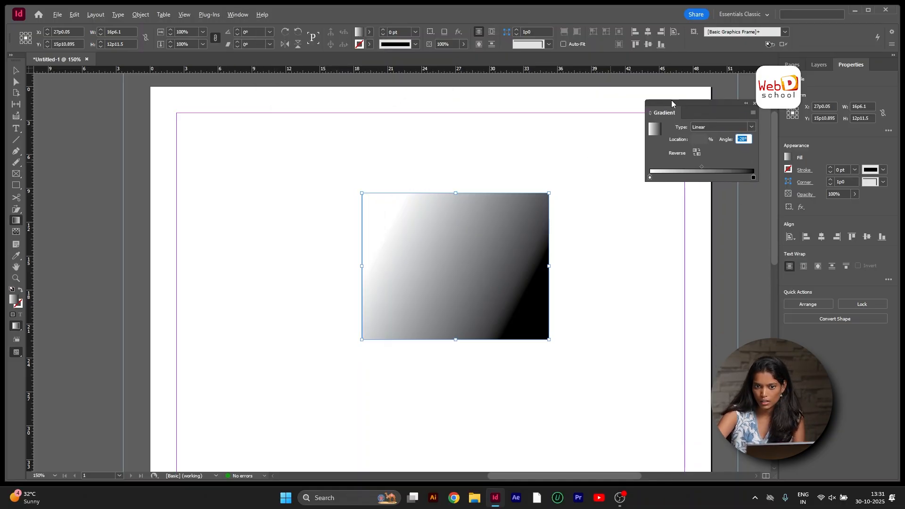
click(719, 126)
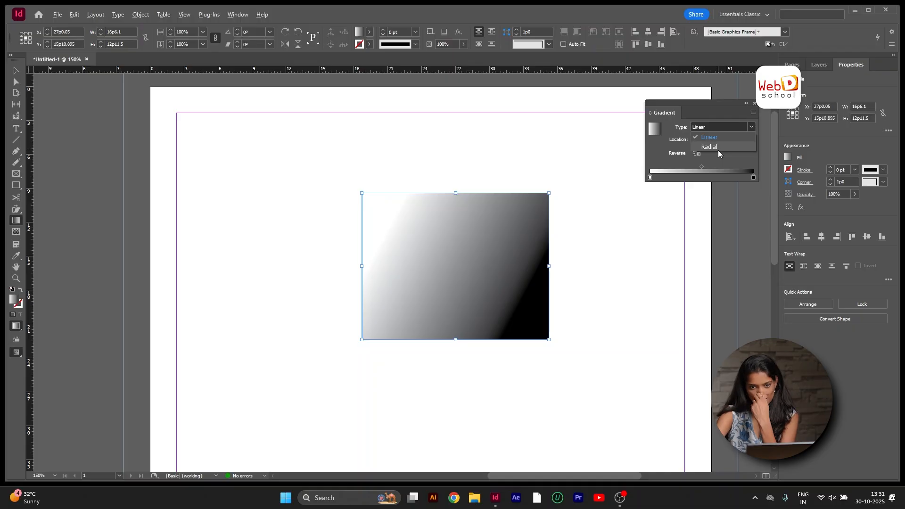
click(718, 149)
click(719, 126)
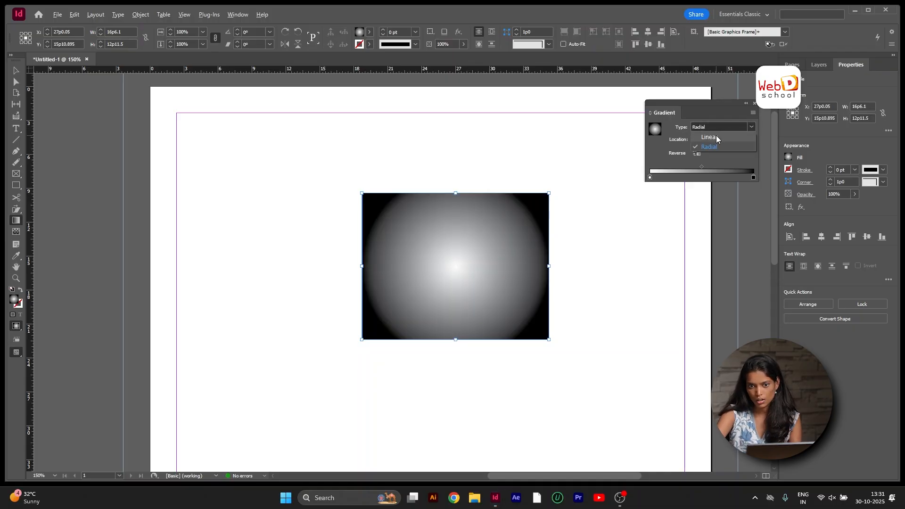
click(716, 137)
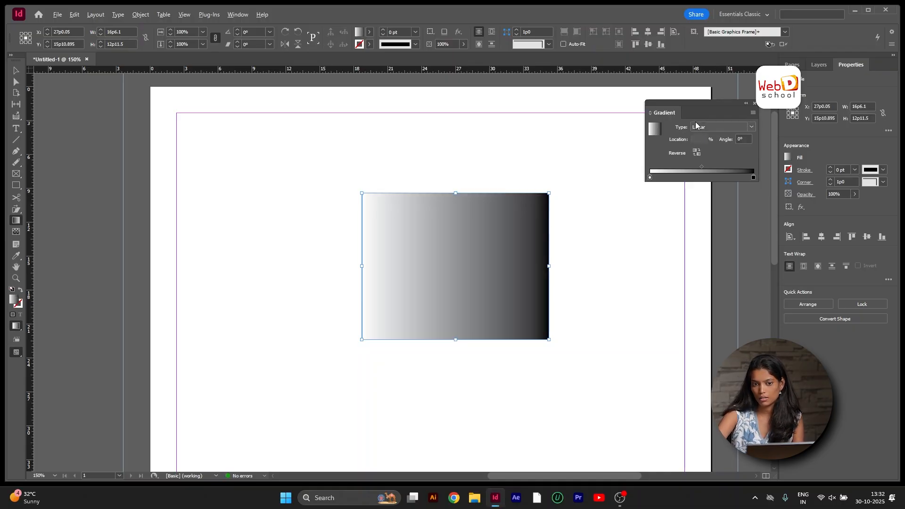
Try a solid black fill on the rectangle with the color settings, restore its white-to-black linear gradient, and close the color and gradient settings
click(236, 14)
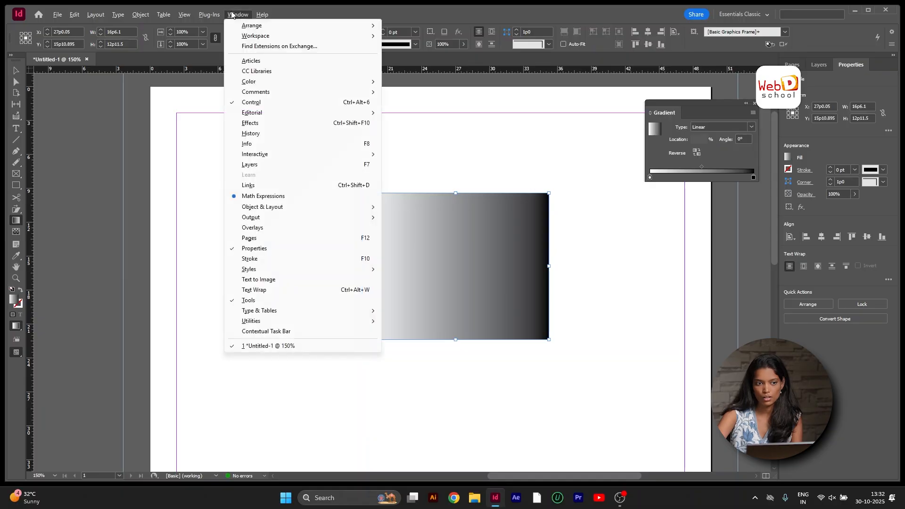
mouse_move(259, 81)
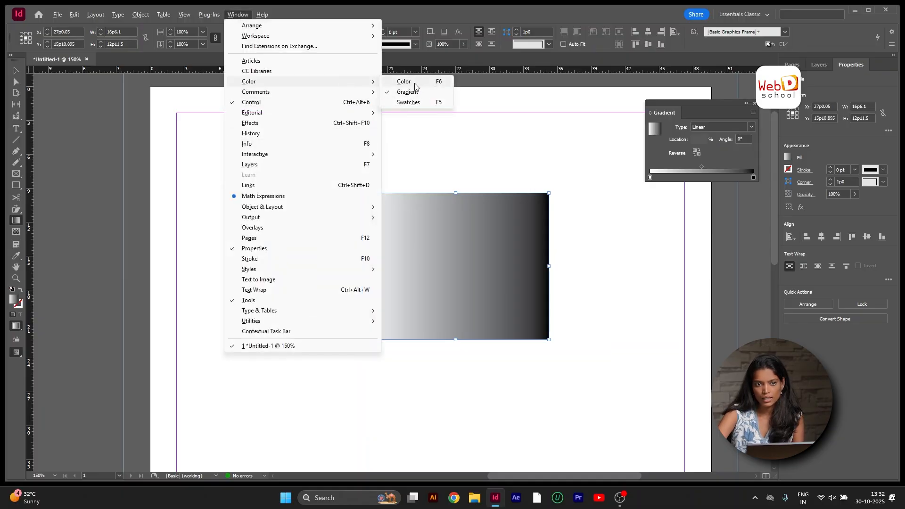
click(407, 82)
drag(640, 74, 686, 208)
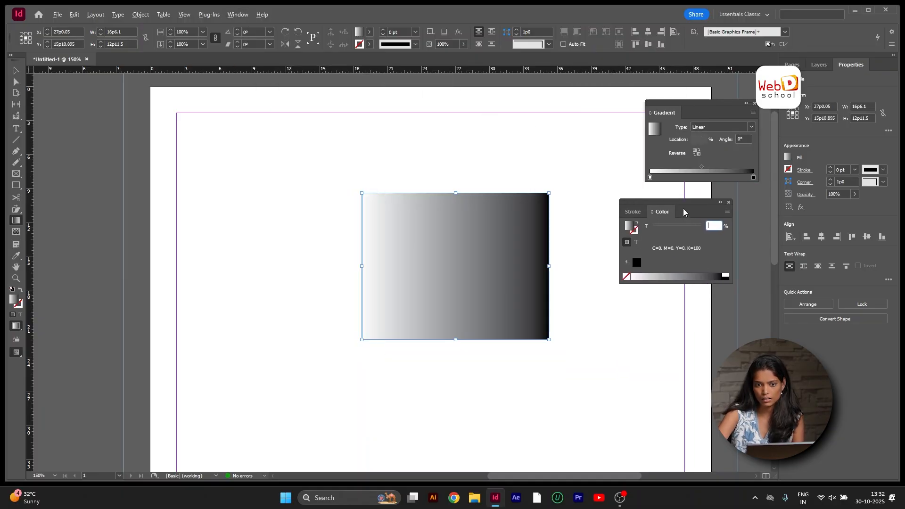
click(703, 276)
drag(690, 227, 717, 224)
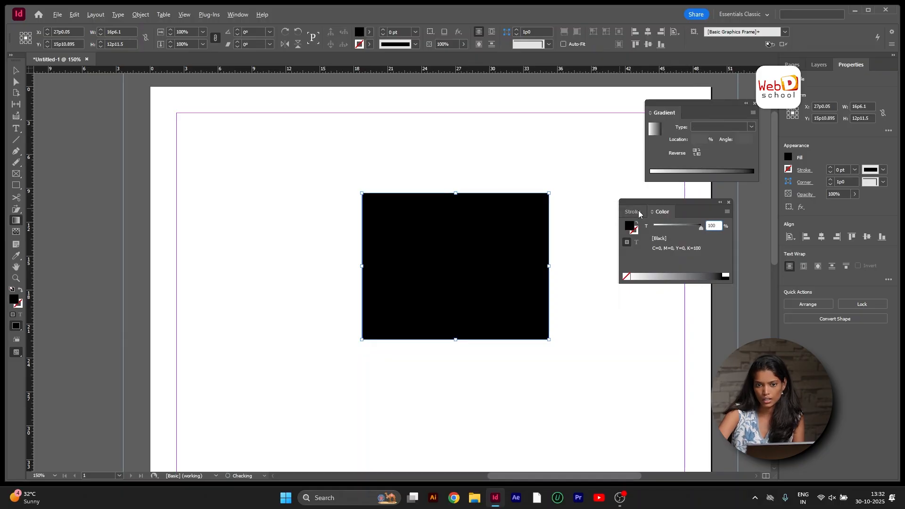
click(682, 171)
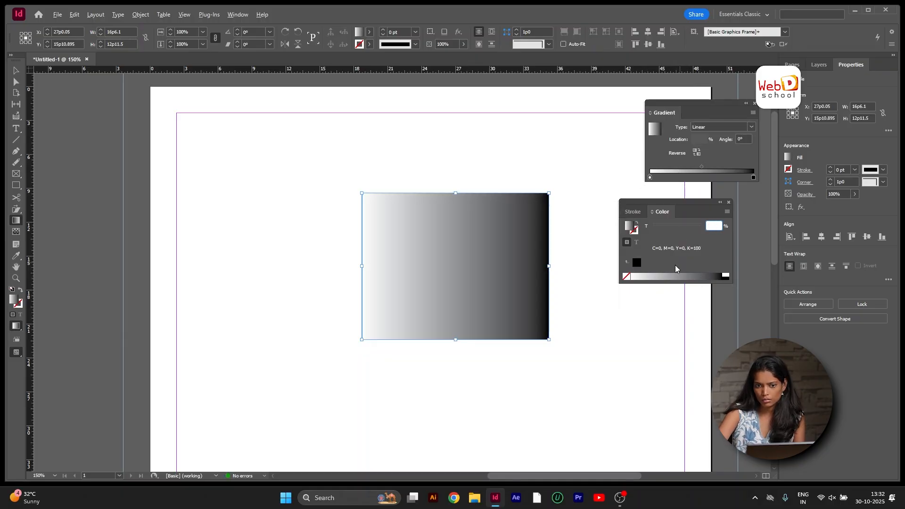
click(728, 203)
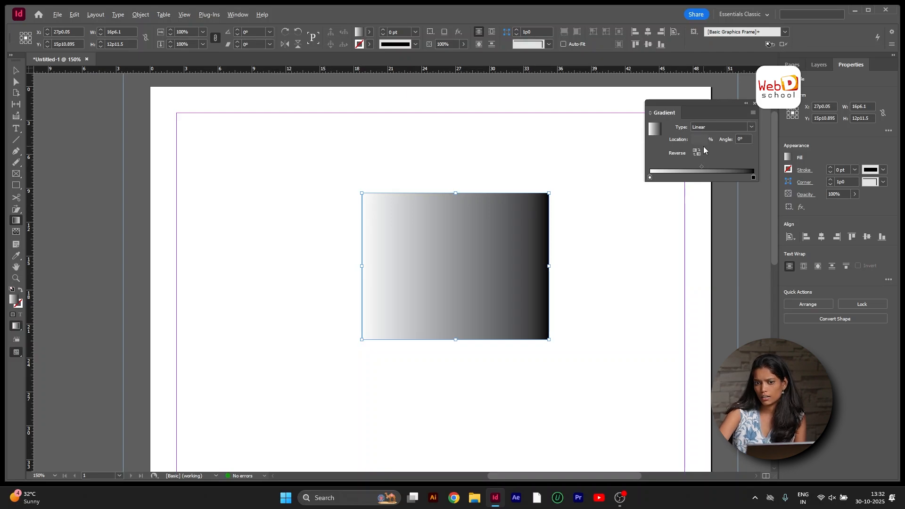
click(755, 103)
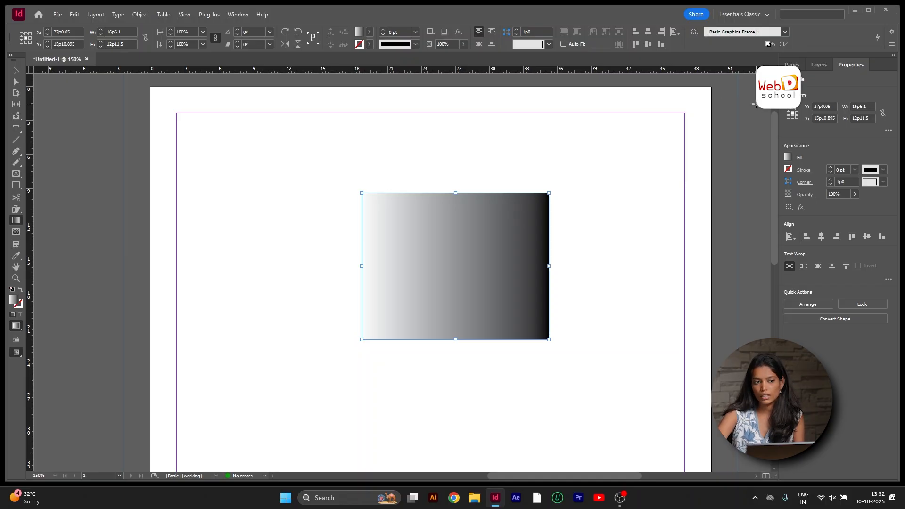
Reopen the gradient and color settings, move the gradient's white stop to about 16.4%, and recolor it cyan
click(238, 15)
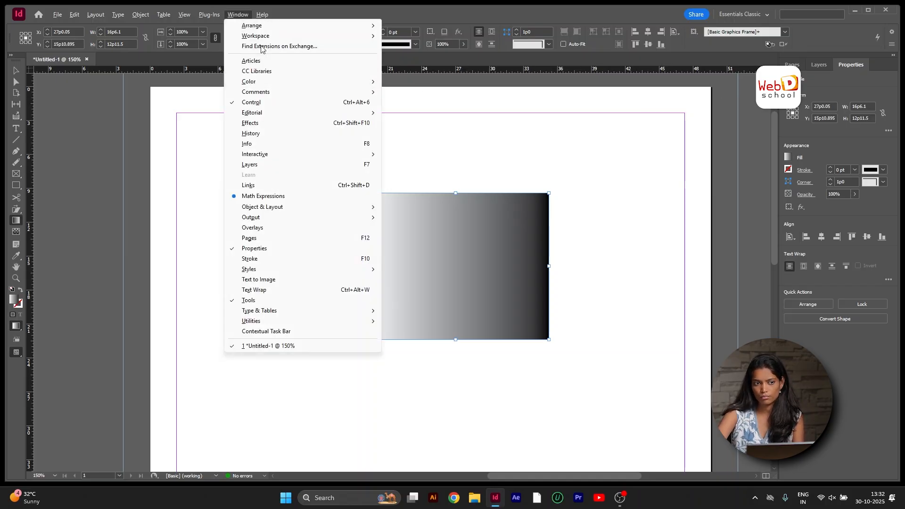
mouse_move(277, 83)
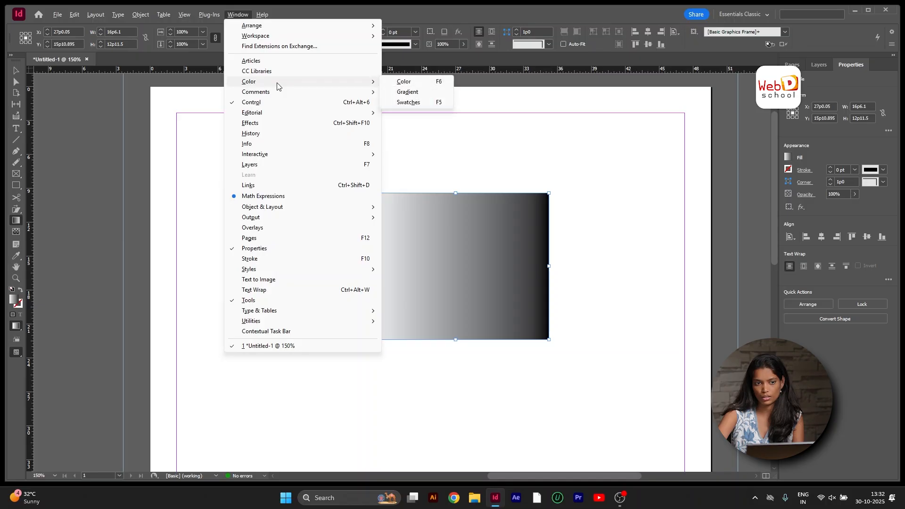
click(409, 92)
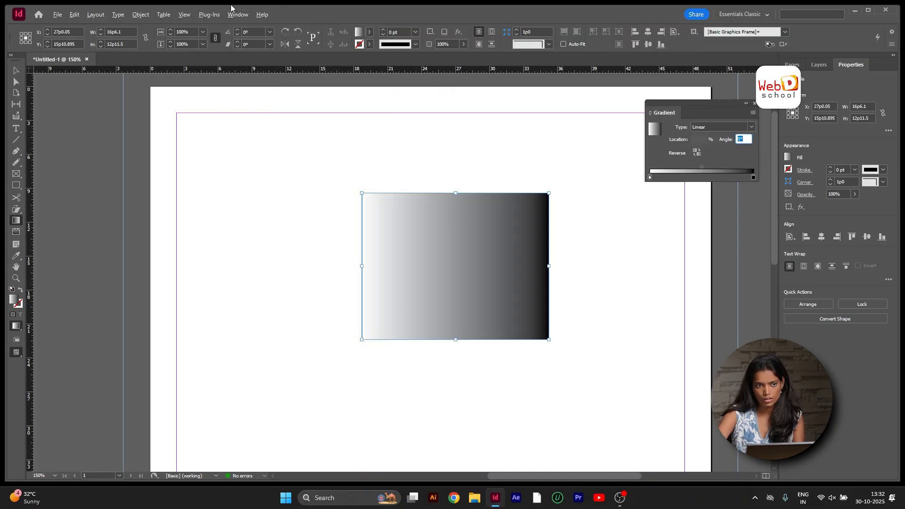
click(237, 15)
mouse_move(292, 84)
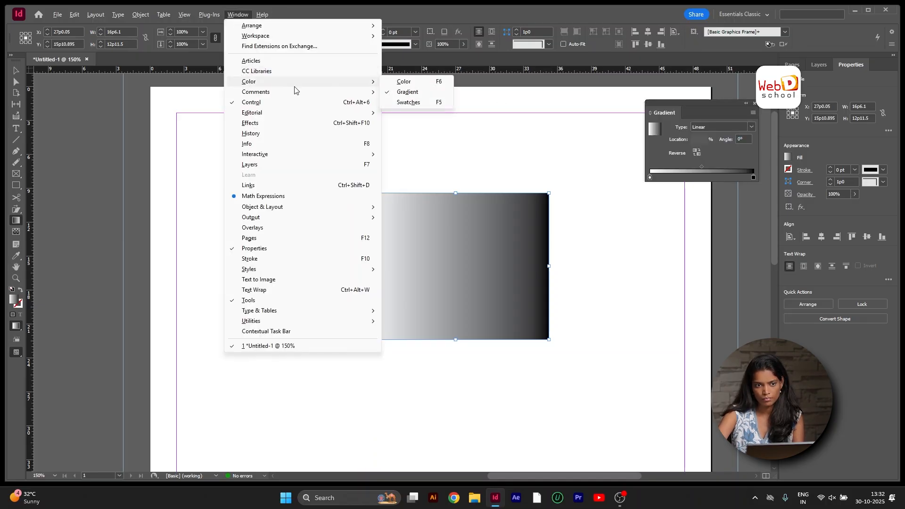
click(401, 83)
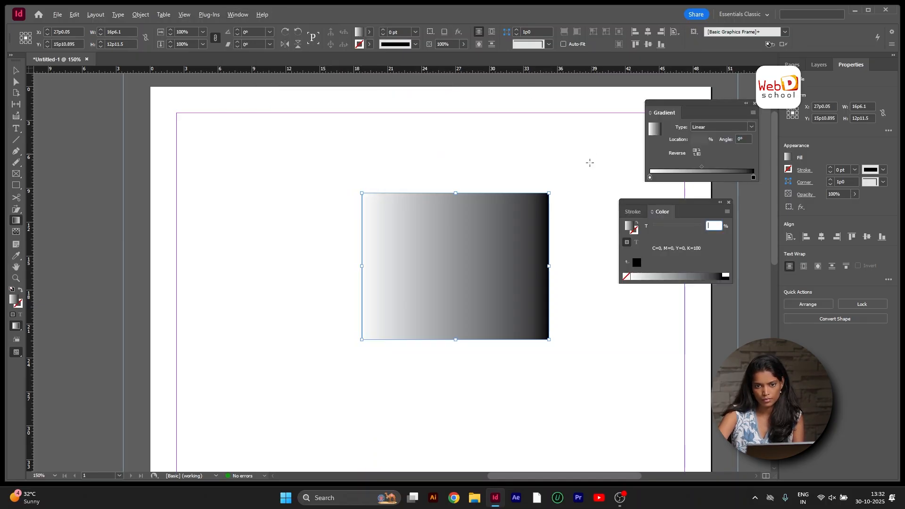
click(753, 178)
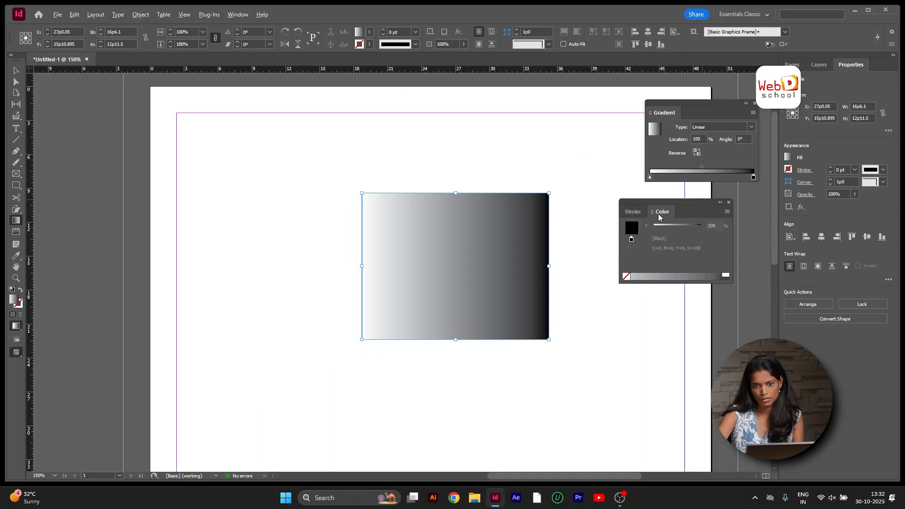
click(632, 239)
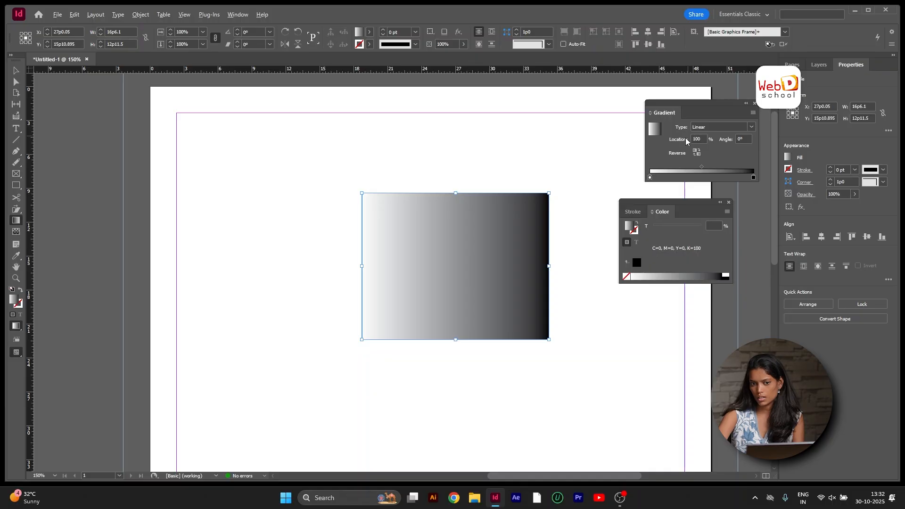
mouse_move(650, 178)
mouse_down()
mouse_move(691, 182)
mouse_move(667, 181)
mouse_up()
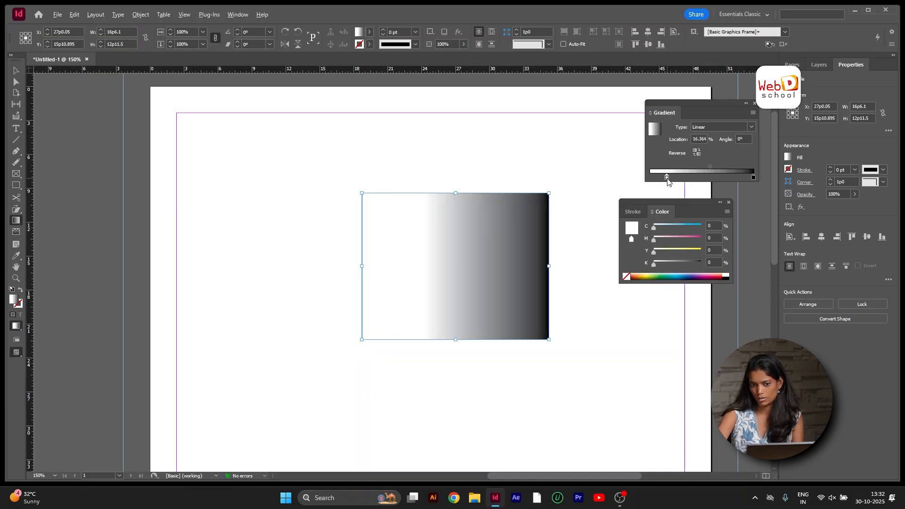
drag(654, 227, 686, 227)
Replace the gradient's black stop with a pink one at 100% (C 19, M 75, Y 0, K 0) and close the gradient and color settings
drag(754, 178, 748, 178)
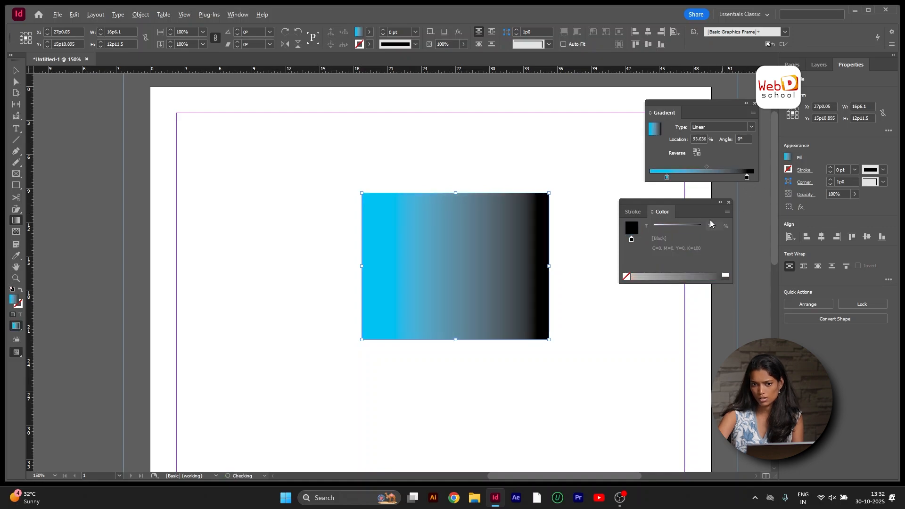
click(753, 178)
drag(679, 276, 688, 276)
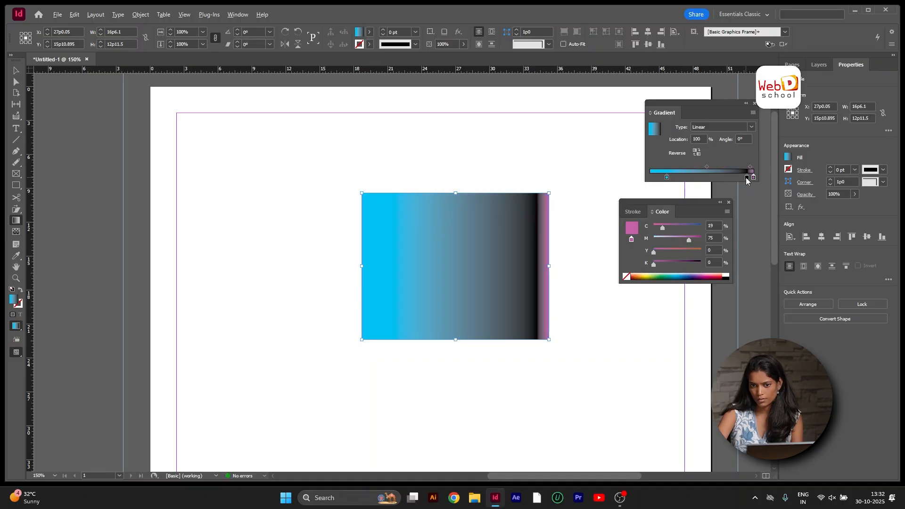
drag(746, 177, 707, 189)
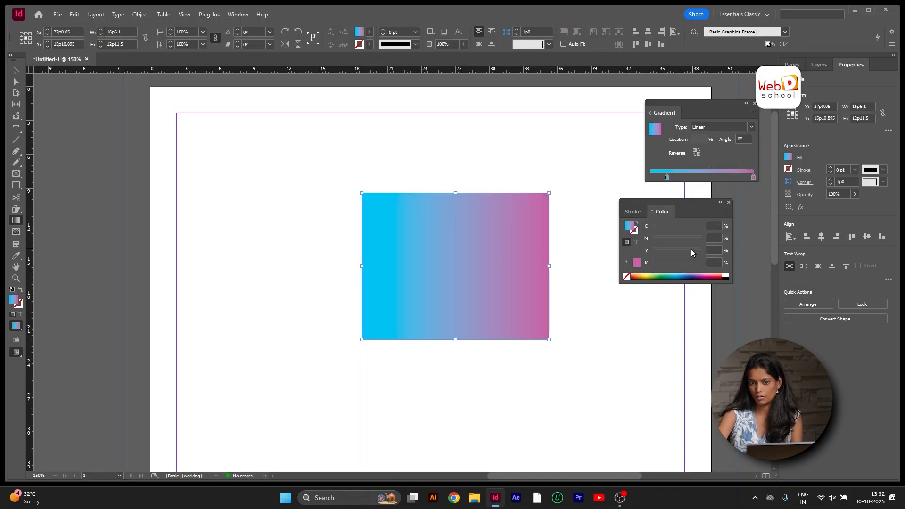
click(754, 103)
click(729, 202)
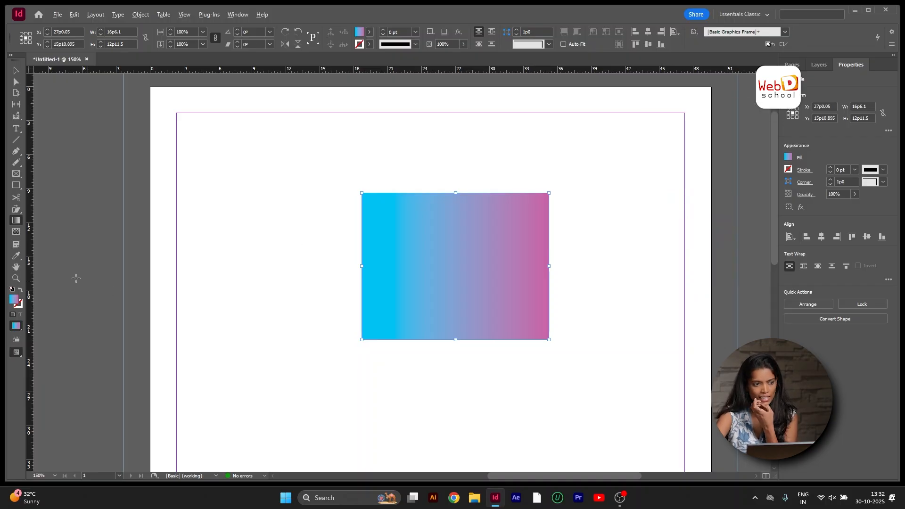
Fade the rectangle with Gradient Feather along several diagonals, ending transparent toward its upper right, and delete the rectangle
click(16, 234)
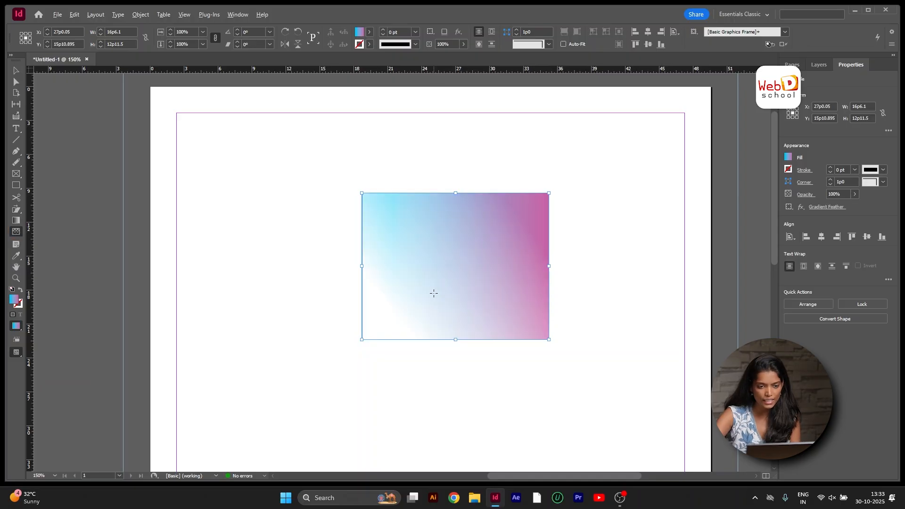
drag(404, 313, 518, 216)
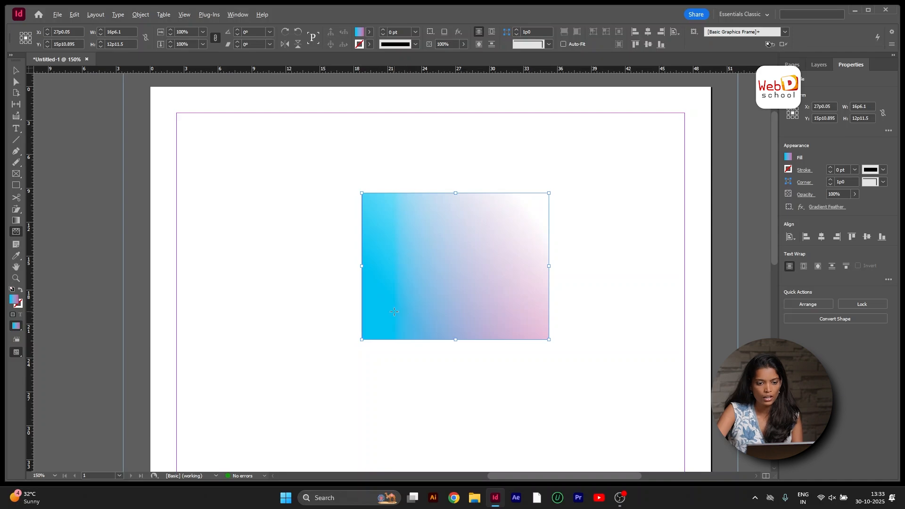
drag(394, 311, 494, 257)
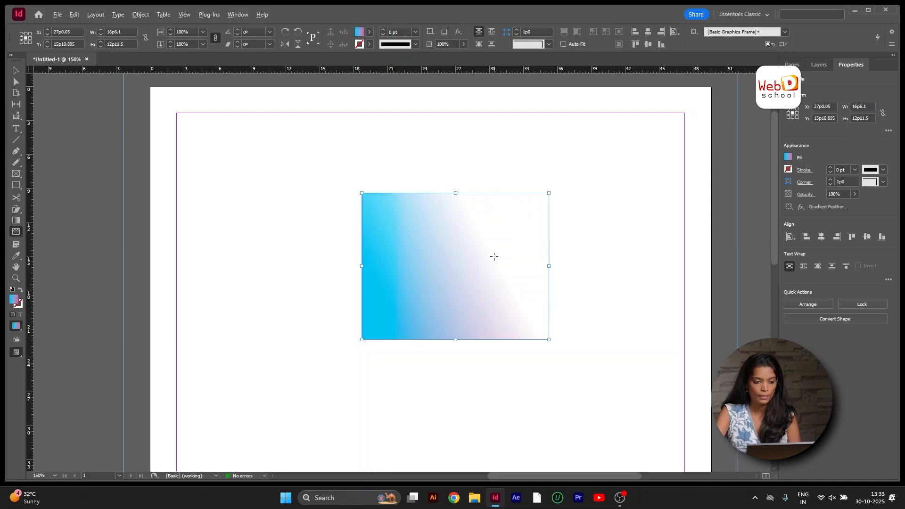
drag(408, 301, 490, 246)
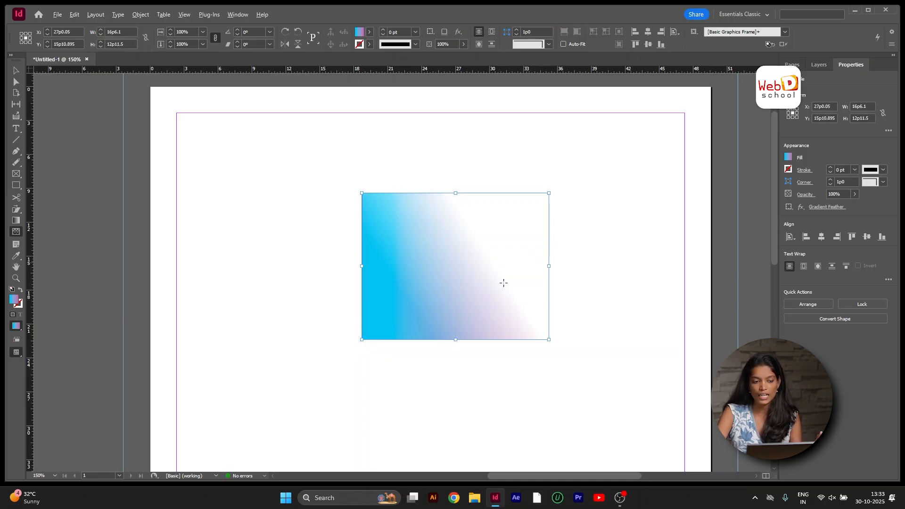
drag(512, 235, 511, 234)
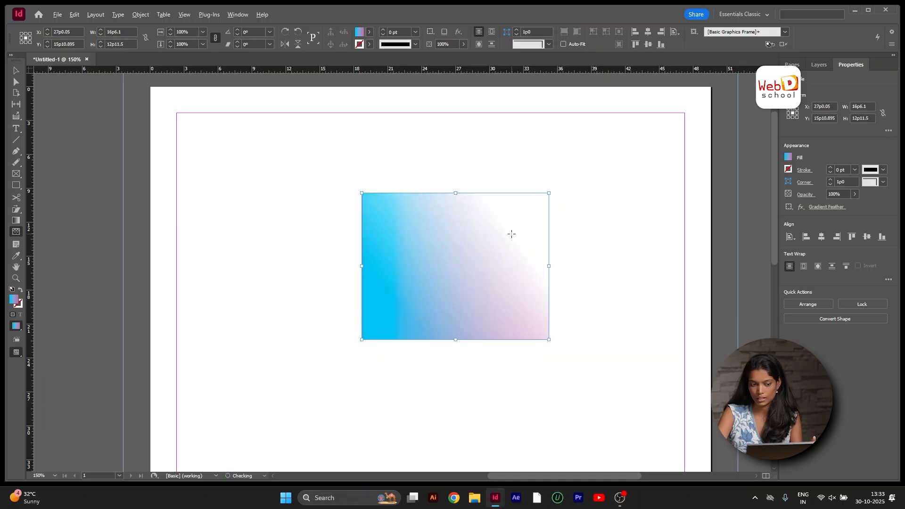
key(v)
key(Delete)
Append a second copy of the "Learn the meanings and uses of the word dummy…" passage in the text frame
click(17, 245)
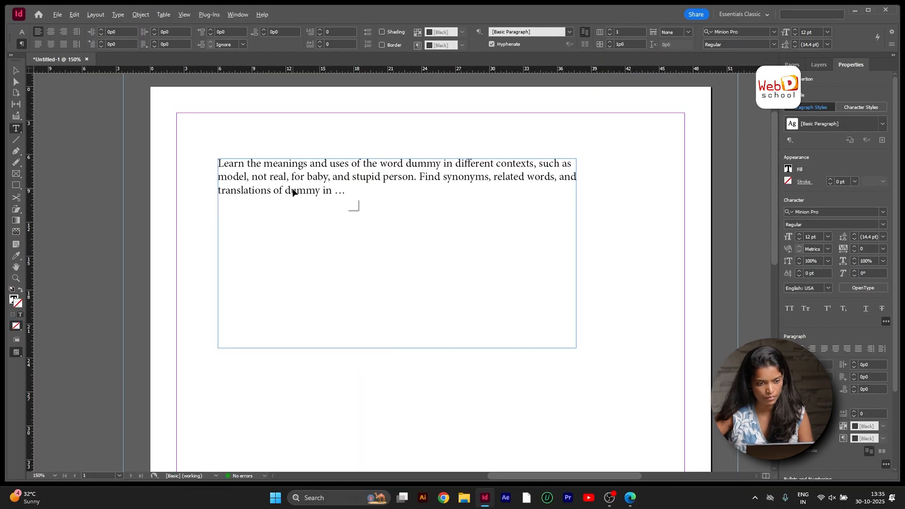
text(Learn the meanings and uses of the word dummy in different contexts, such as model, not real, for baby, and stupid person. Find synonyms, related words, and translations of dummy in …)
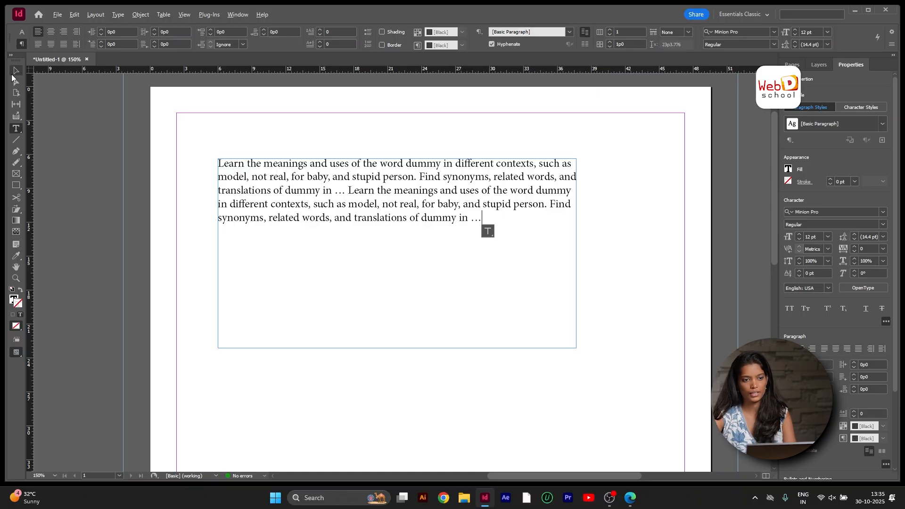
Insert a note after the second "model" in the text frame with the filler text "dhwaoudgyeadfckhdfvkoafdikaygvjc"
click(14, 72)
key(n)
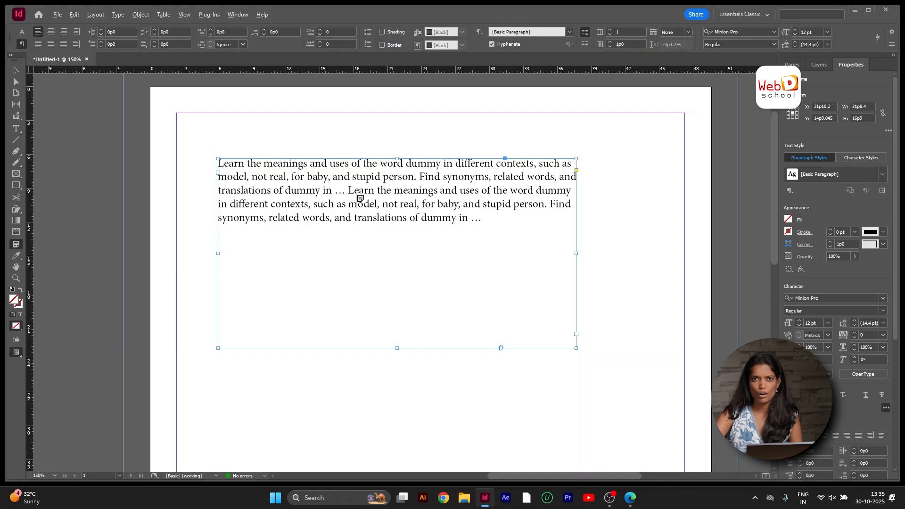
click(380, 205)
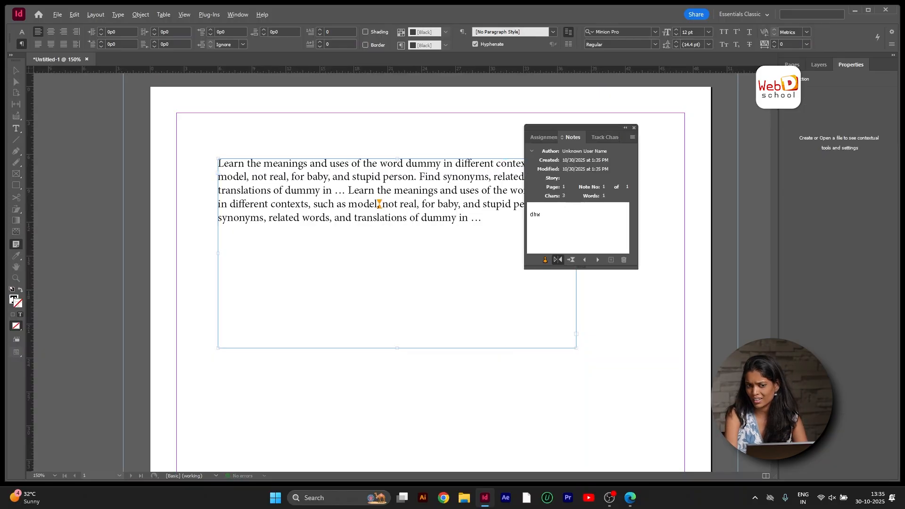
text(dhwaoudgyeadfckhdfvkoafdikaygvjc)
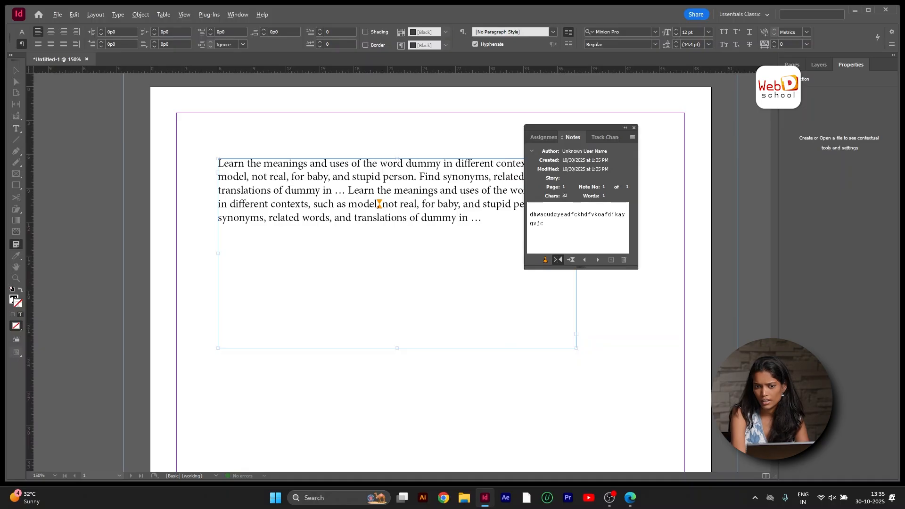
Extend the note's filler text with "fgkcdxkigytw" and close the note window
text(fgkcdxkigytw)
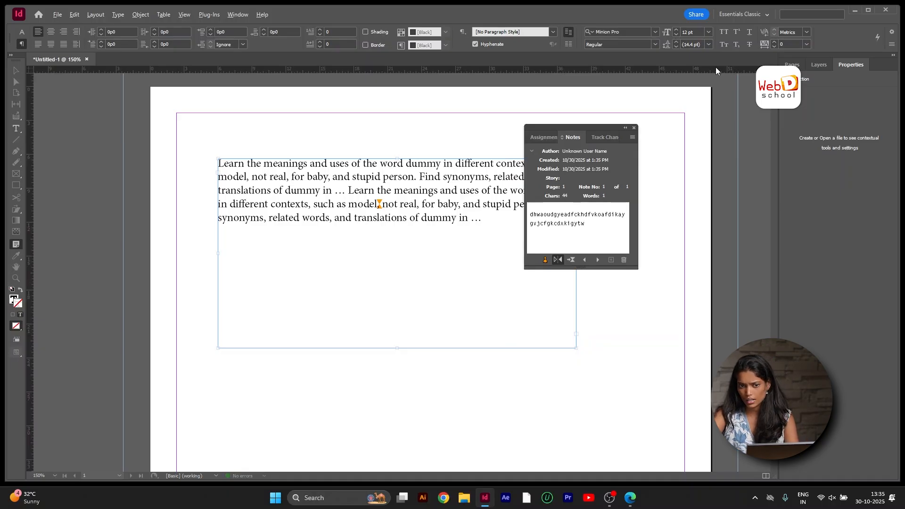
click(635, 128)
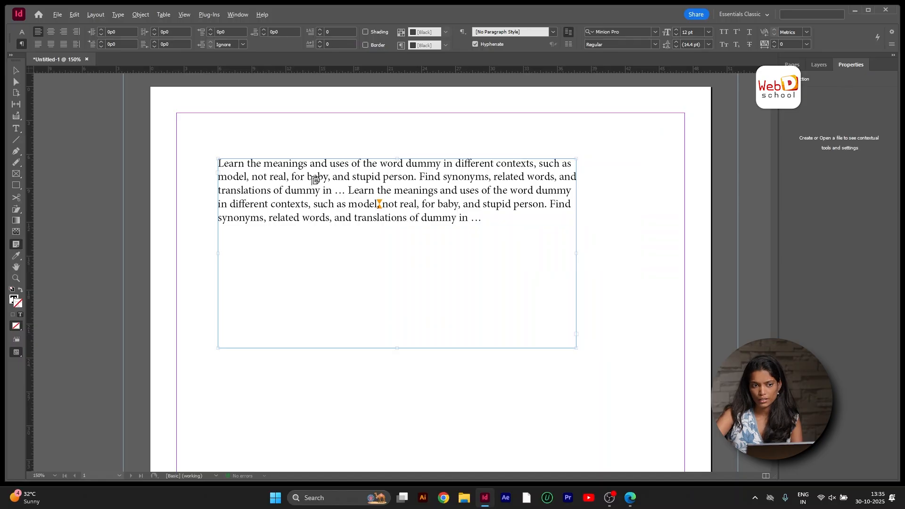
click(289, 183)
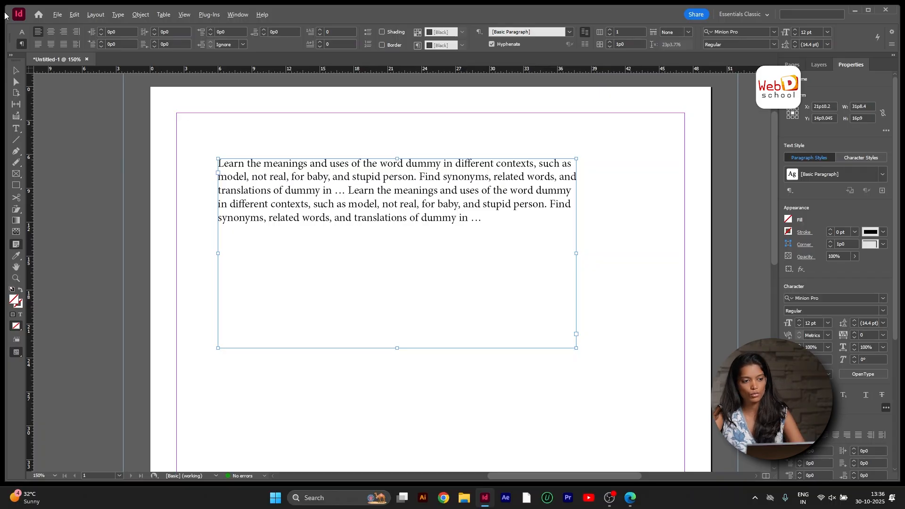
Undo the notes, the placed text and the text frame, going back to the black rectangle
key(ctrl+z)
key(ctrl+z)
click(16, 70)
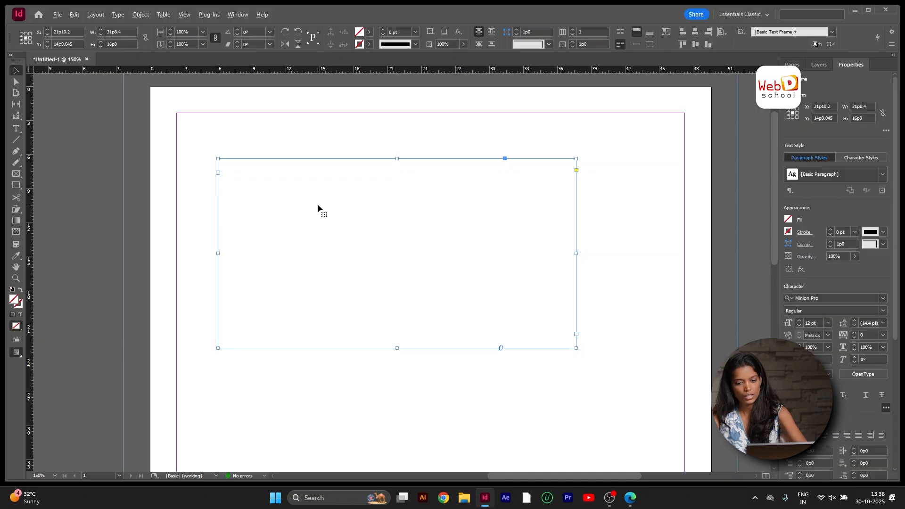
key(ctrl+z)
Sample the black rectangle's colors with the Color Theme tool
click(18, 255)
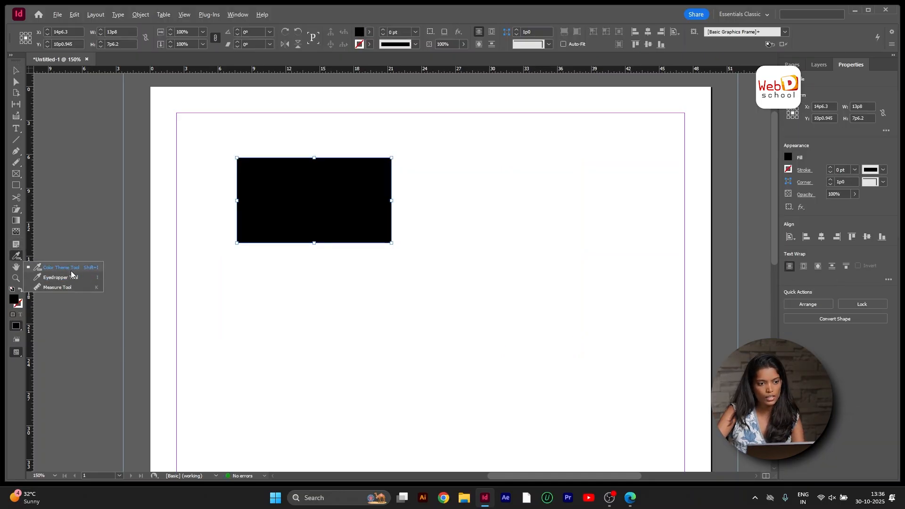
click(71, 277)
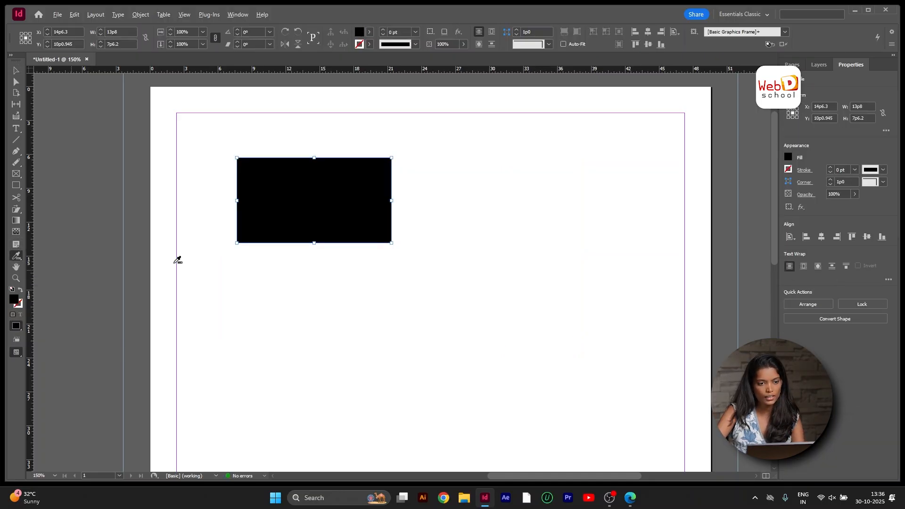
click(390, 196)
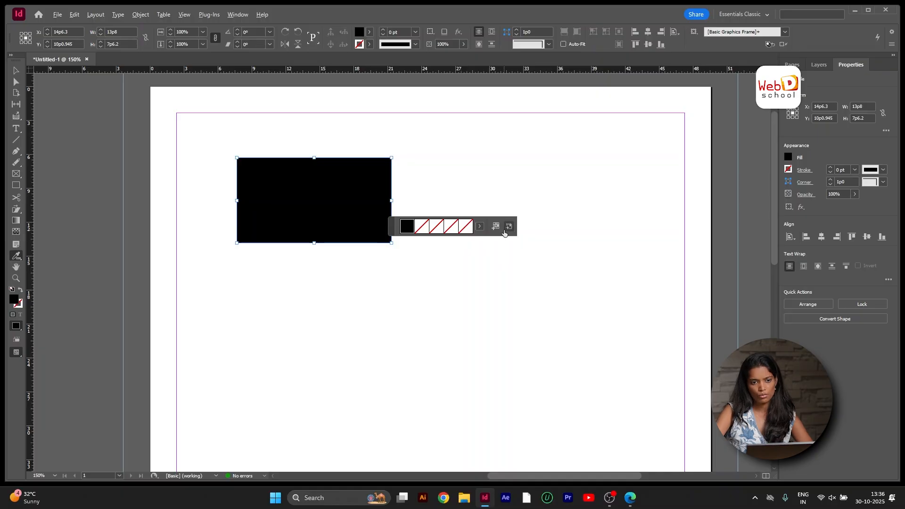
Swap the rectangle's fill and stroke colors and remove the rectangle from the page
key(shift+x)
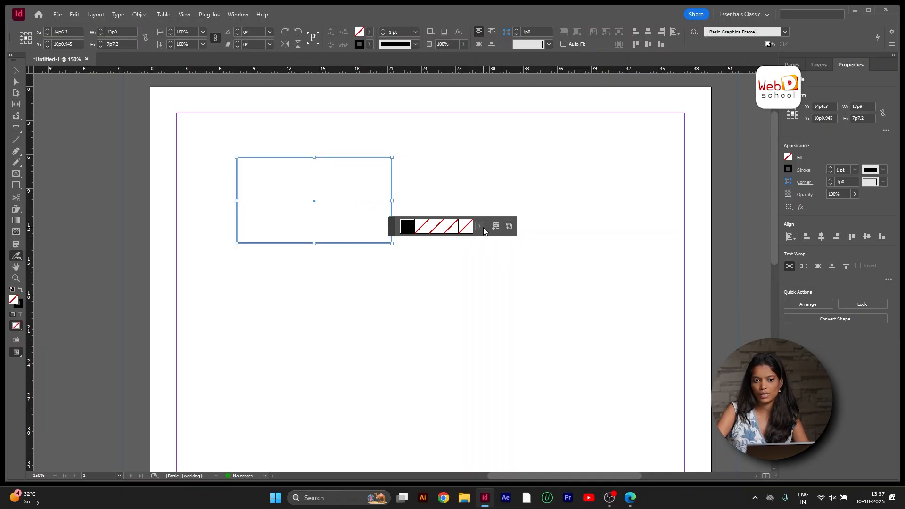
click(56, 251)
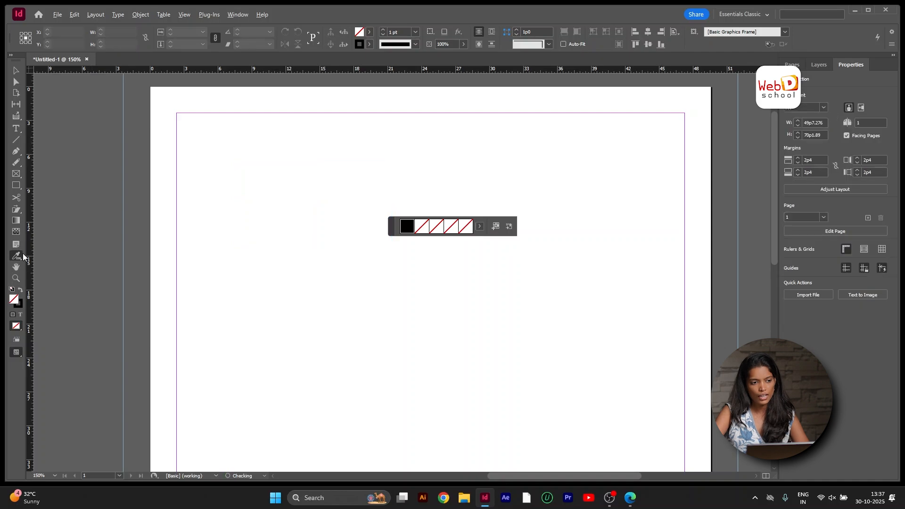
Draw three unfilled rectangles: a large one, one beside it about 9p5 by 8p6, and one below about 15p1 by 7p1
click(16, 185)
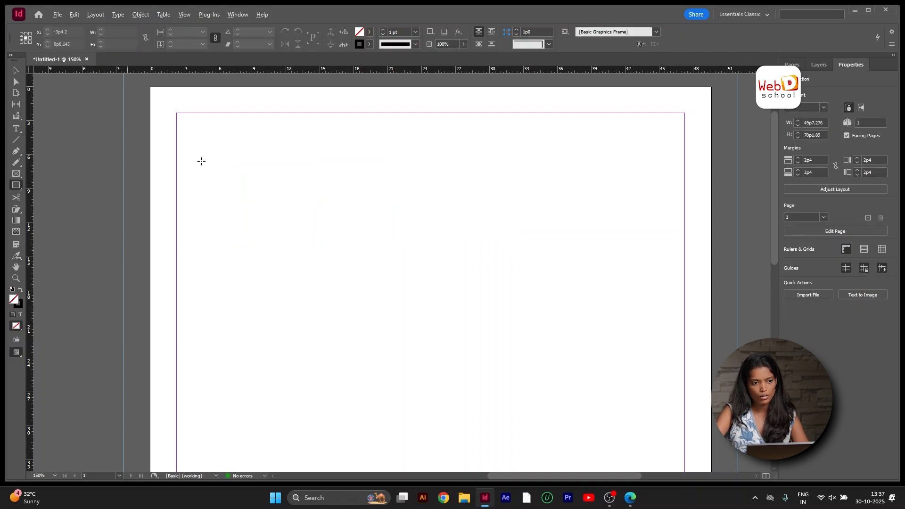
drag(194, 142, 414, 281)
drag(485, 185, 592, 281)
scroll(387, 263, down, 3)
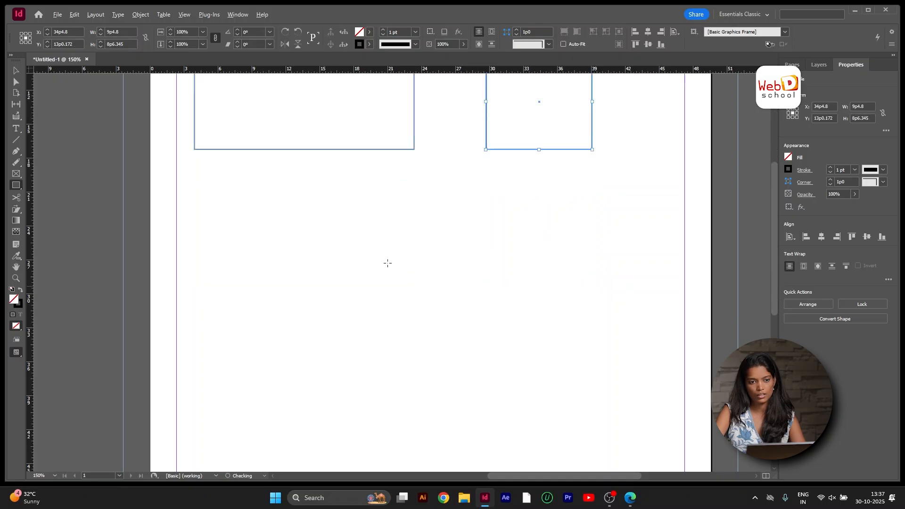
drag(373, 194, 544, 274)
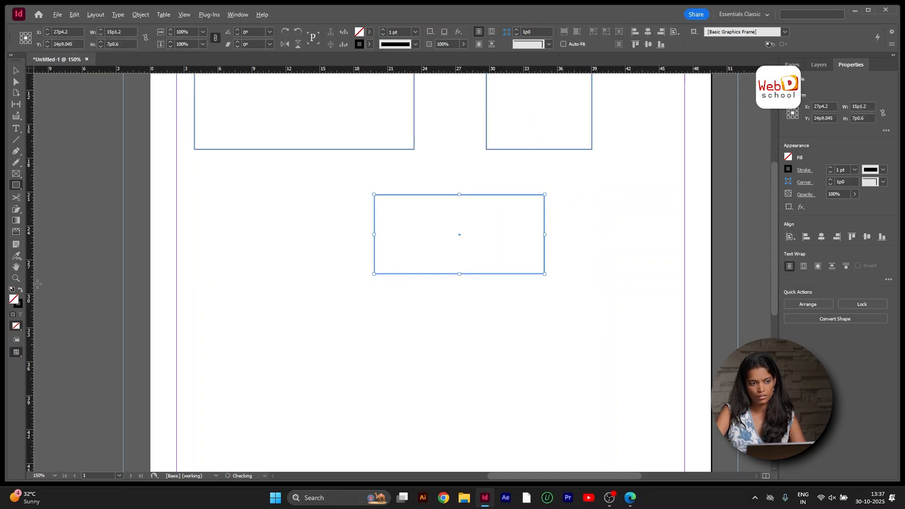
Fill the large rectangle with black, the smaller one beside it with teal and the lower one with purple
click(16, 259)
click(63, 277)
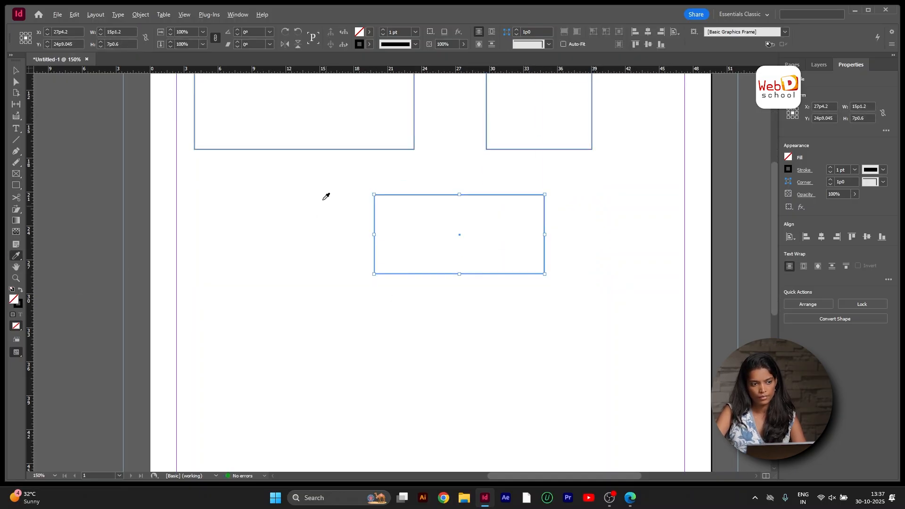
scroll(327, 197, up, 4)
scroll(326, 197, down, 3)
click(16, 70)
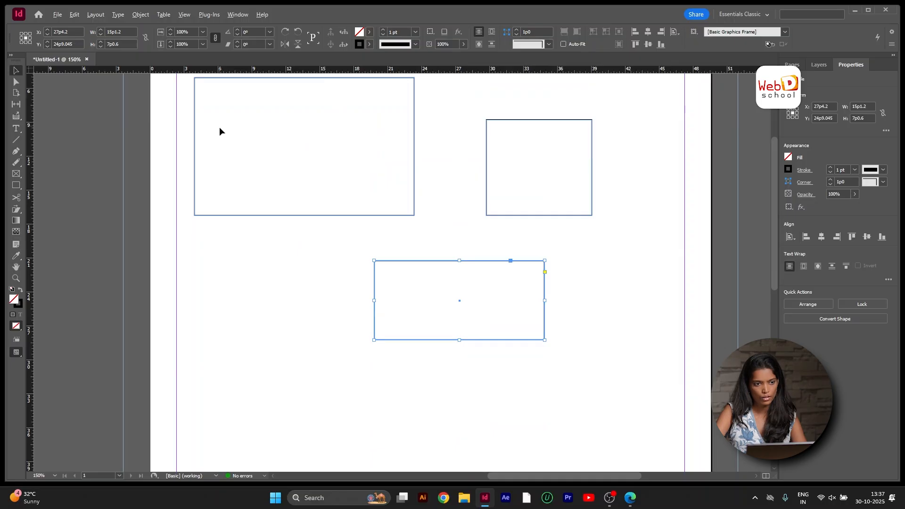
click(192, 151)
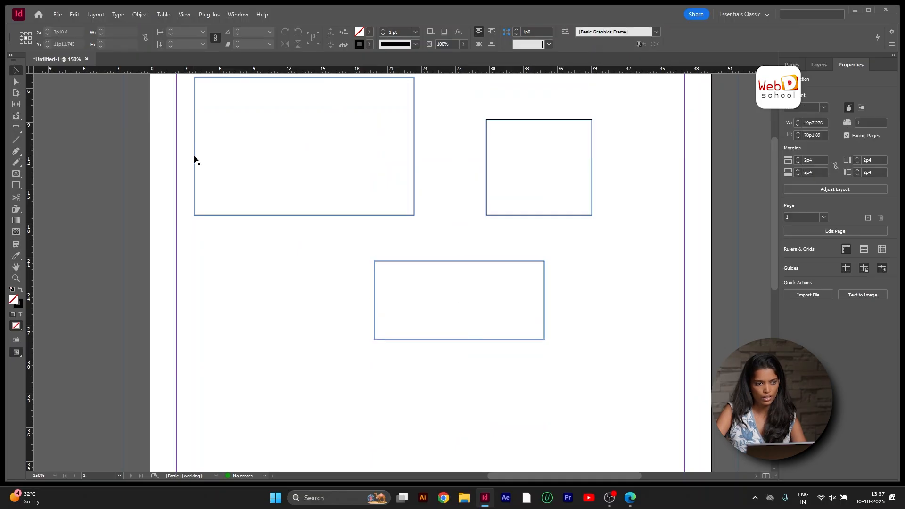
click(193, 156)
Move the purple rectangle to X 22p1.8, Y 23p9.645 and copy the teal, then the black rectangle's color onto it with the Eyedropper
drag(478, 301, 409, 300)
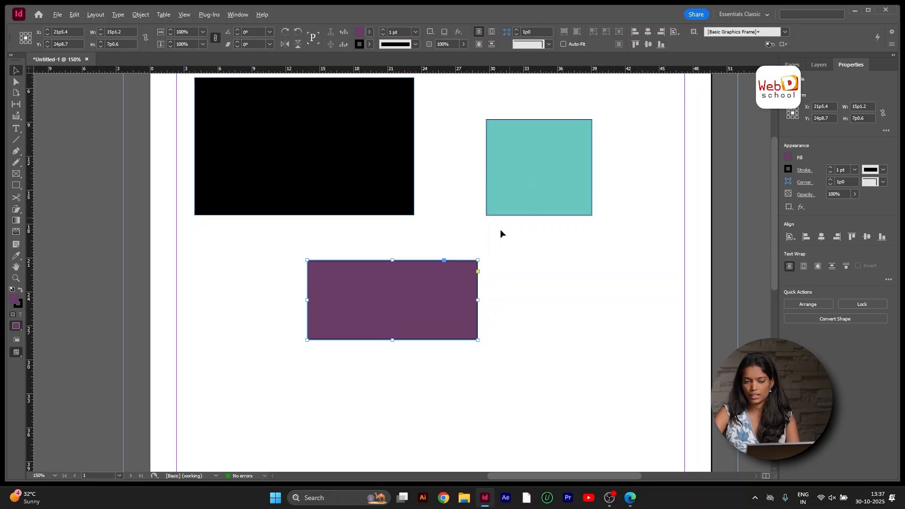
drag(397, 292, 404, 282)
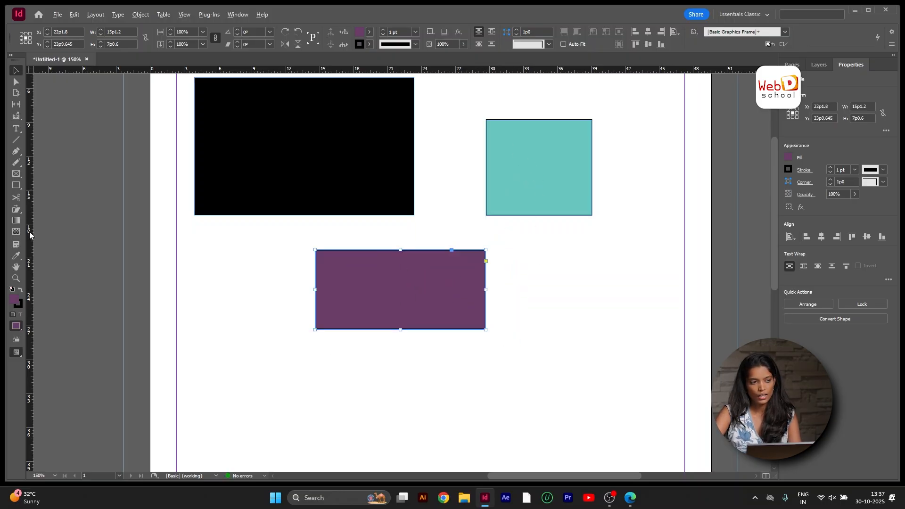
click(19, 255)
click(546, 186)
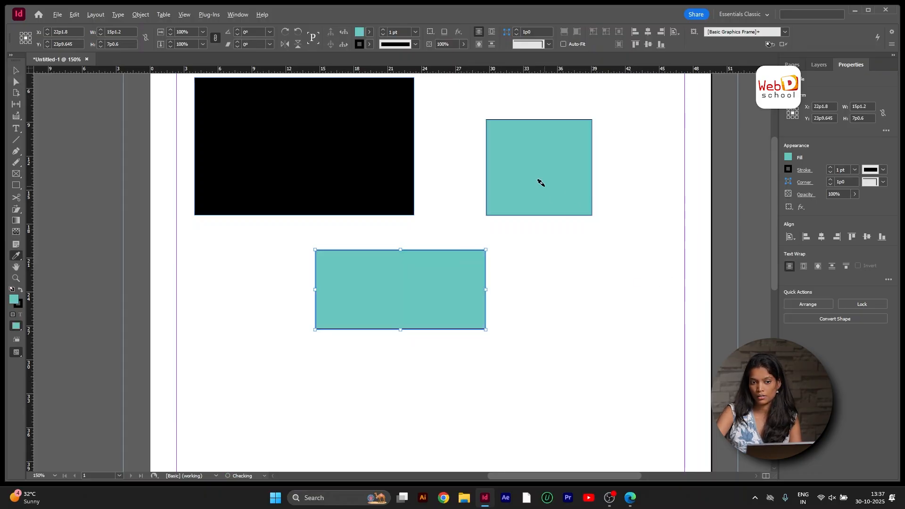
click(289, 138)
Undo the Eyedropper fills and preceding changes, and redo as needed to restore the black, teal and purple rectangles
key(ctrl+z)
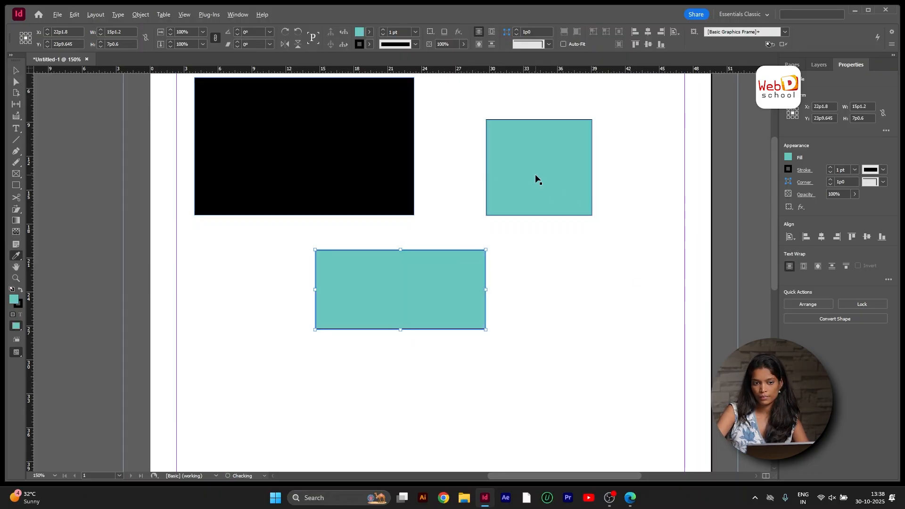
key(ctrl+z)
key(ctrl+z)
key(ctrl+z)
key(ctrl+shift+z)
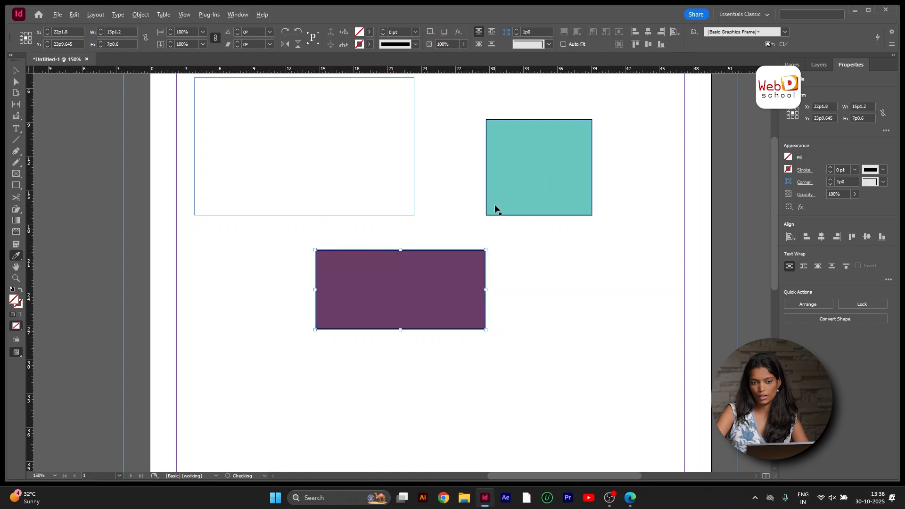
key(ctrl+shift+z)
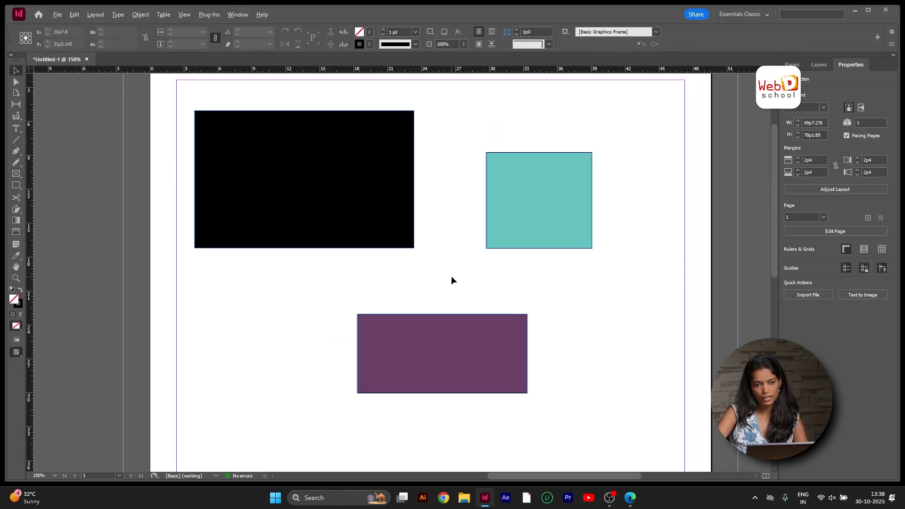
Measure the gap between the black and teal rectangles with the Measure tool, first at a slant, then horizontally, and close the Info readout
drag(370, 118, 512, 202)
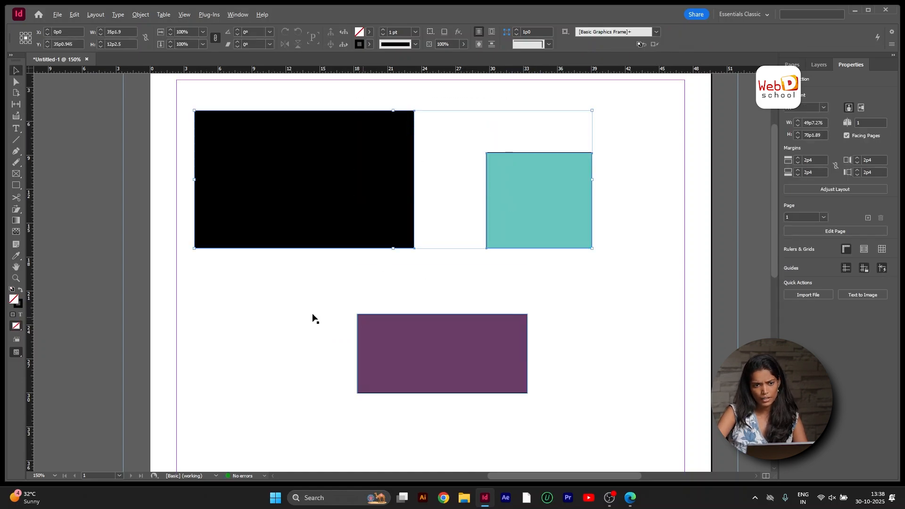
click(309, 313)
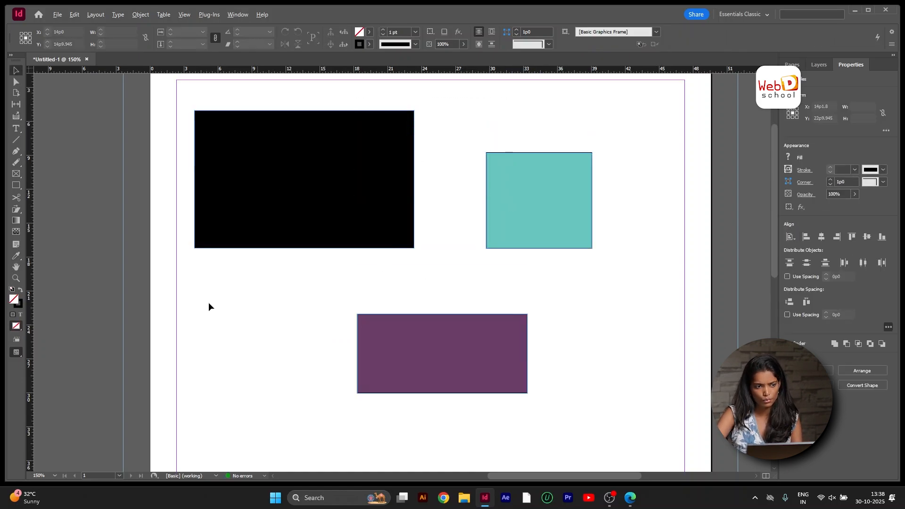
right_click(16, 256)
click(71, 284)
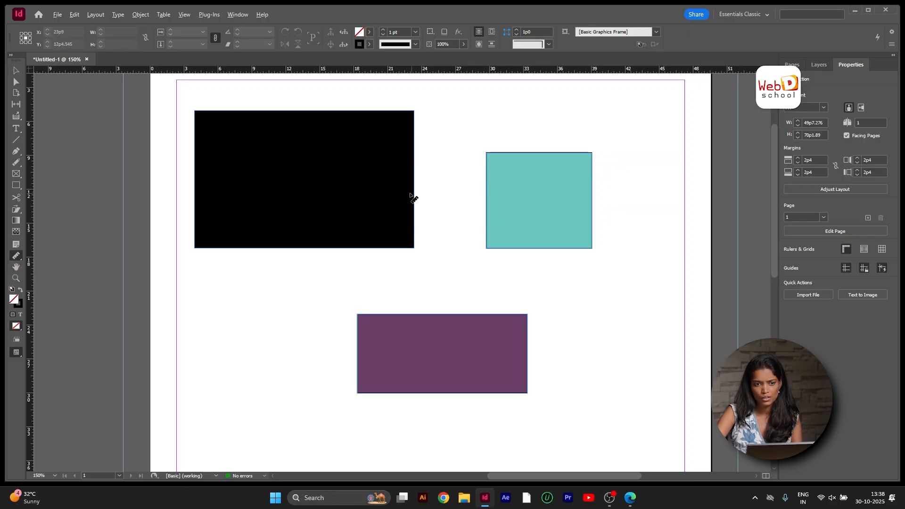
drag(410, 195, 502, 206)
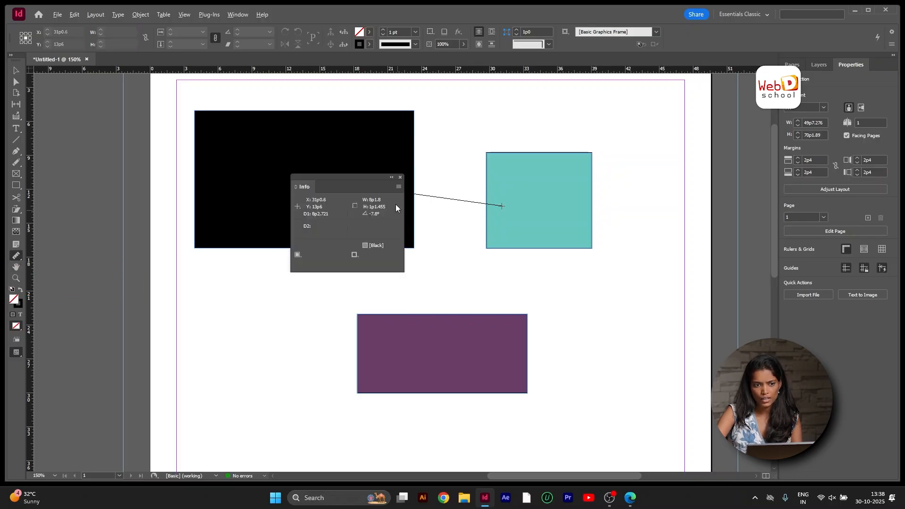
click(400, 178)
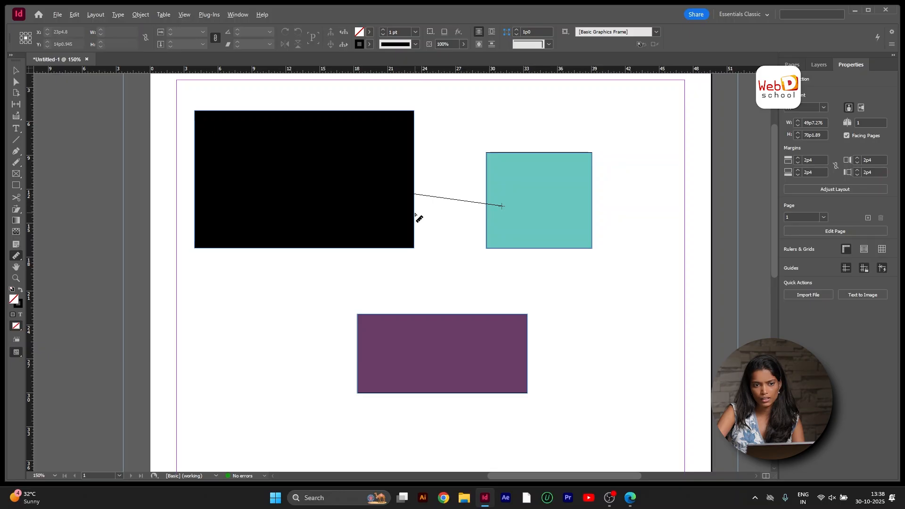
drag(415, 215, 487, 215)
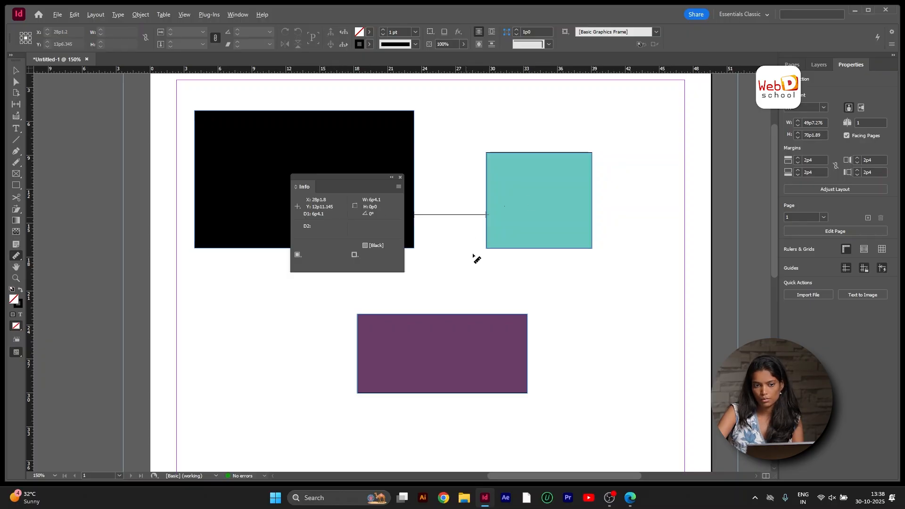
scroll(477, 256, down, 3)
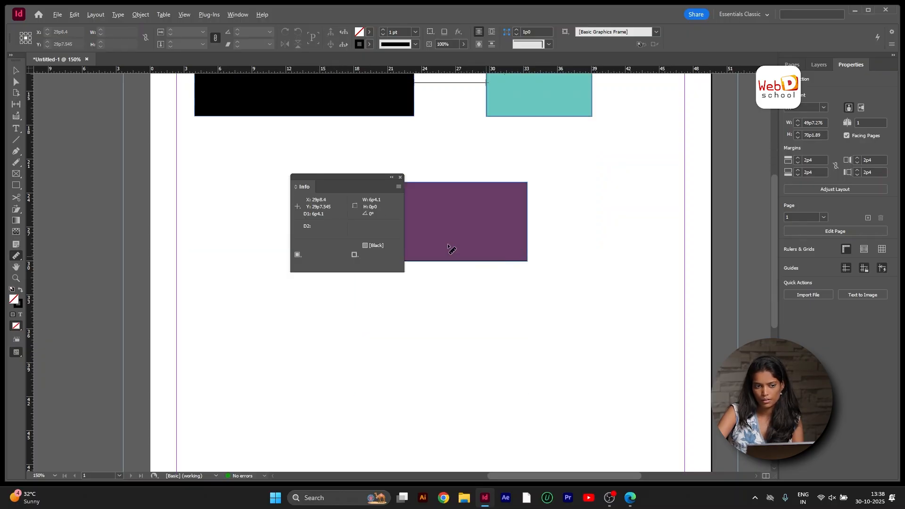
click(400, 178)
Add a vertical ruler guide at X 2p4 and a horizontal one at Y 2p4 along the page margins
key(ctrl+minus)
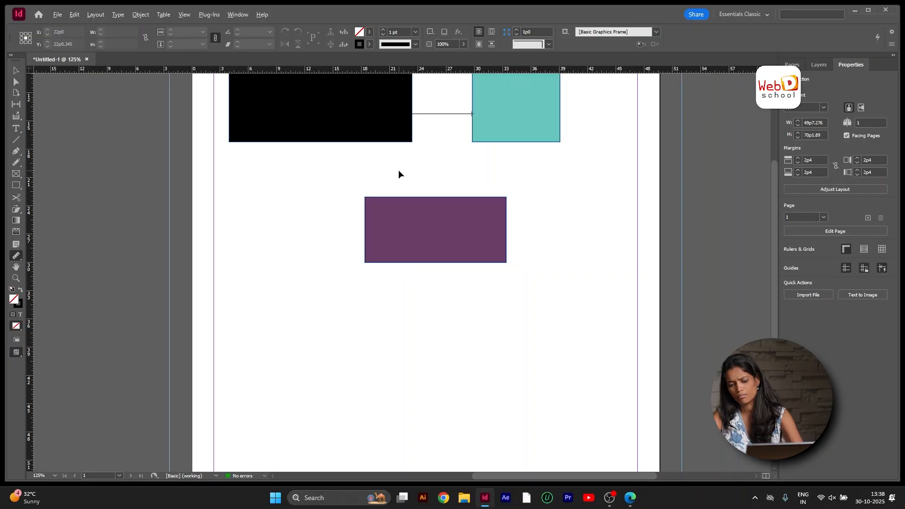
key(ctrl+minus)
scroll(480, 208, up, 3)
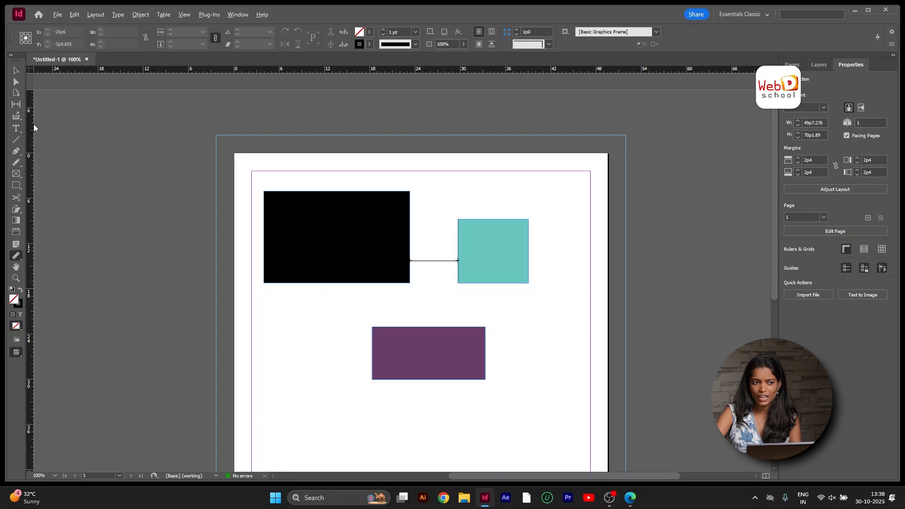
drag(31, 125, 251, 167)
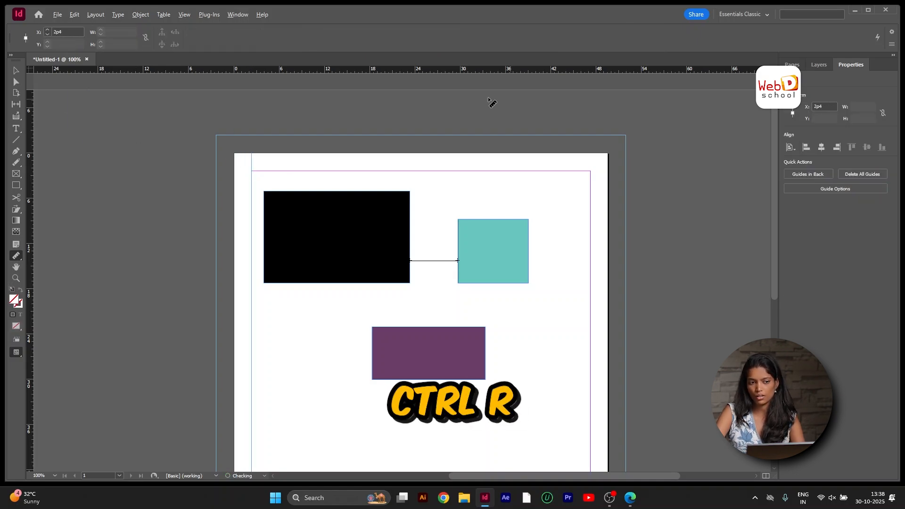
drag(360, 72, 374, 171)
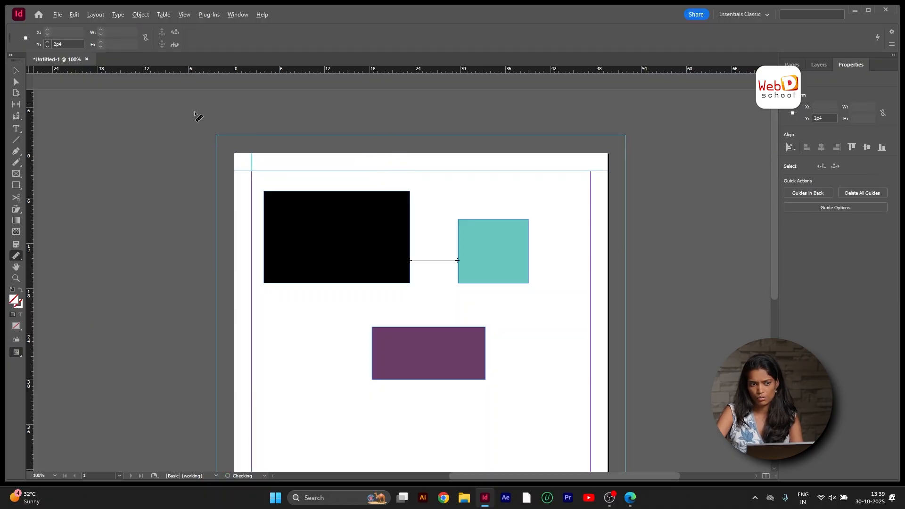
Pan around the page with the Hand tool and return to the rectangles near its upper edge
right_click(15, 259)
click(16, 268)
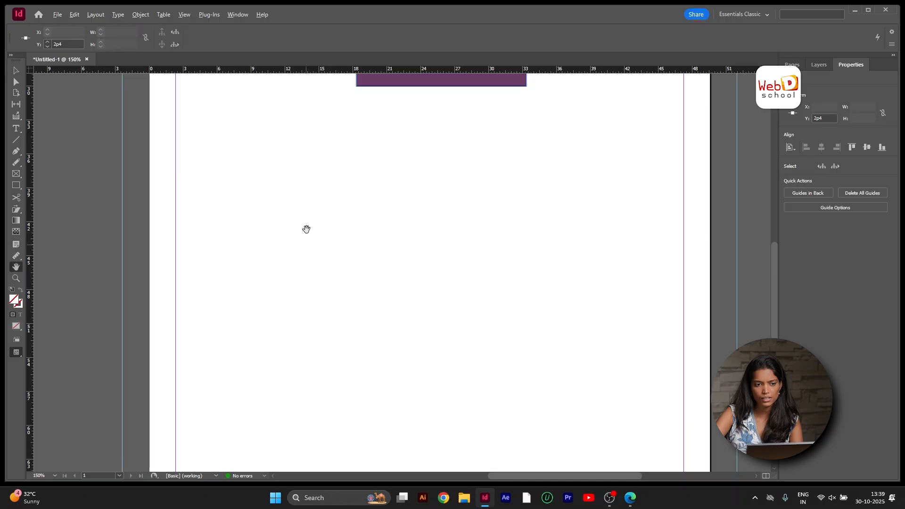
drag(307, 230, 283, 256)
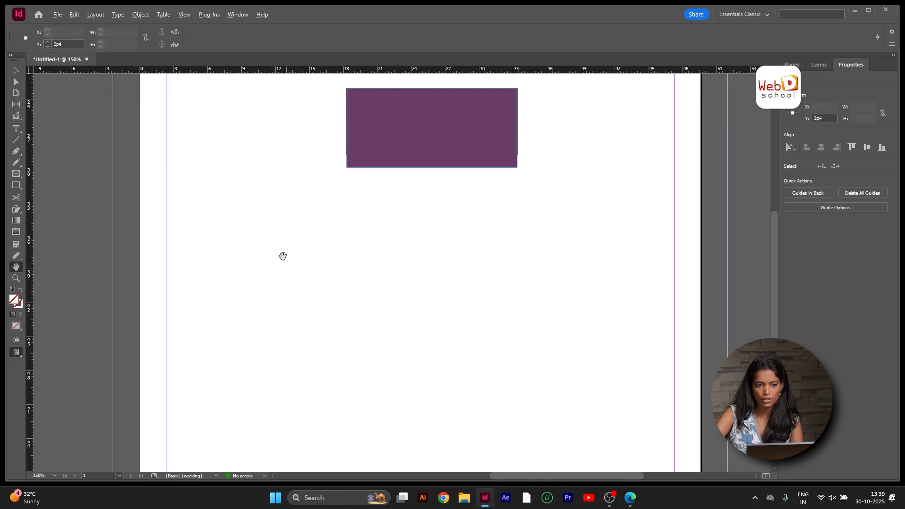
scroll(282, 256, up, 10)
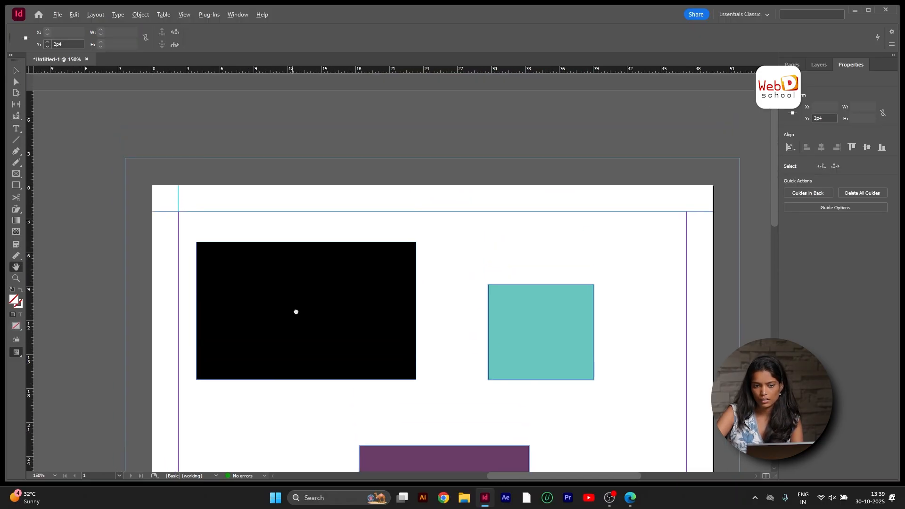
Switch to the Selection tool and pan around the page by temporarily invoking the Hand, ending with the three rectangles in view
scroll(424, 216, down, 6)
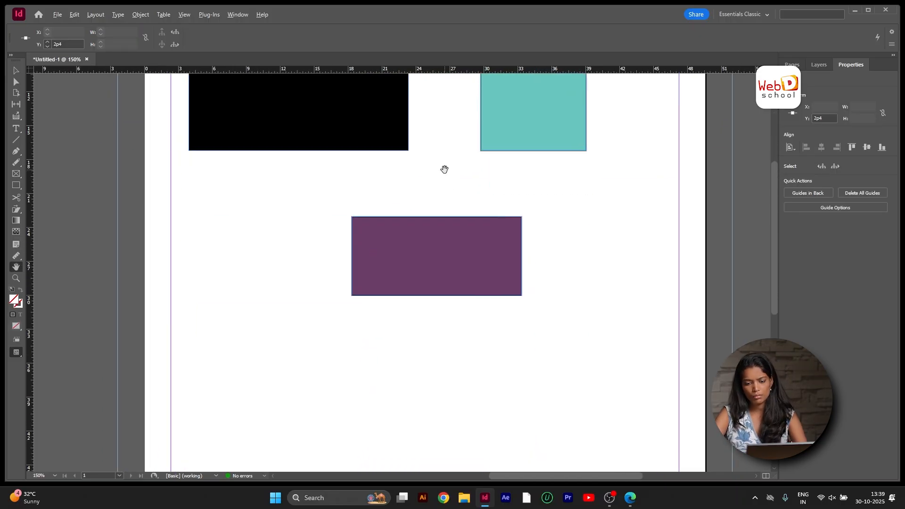
key(ctrl+minus)
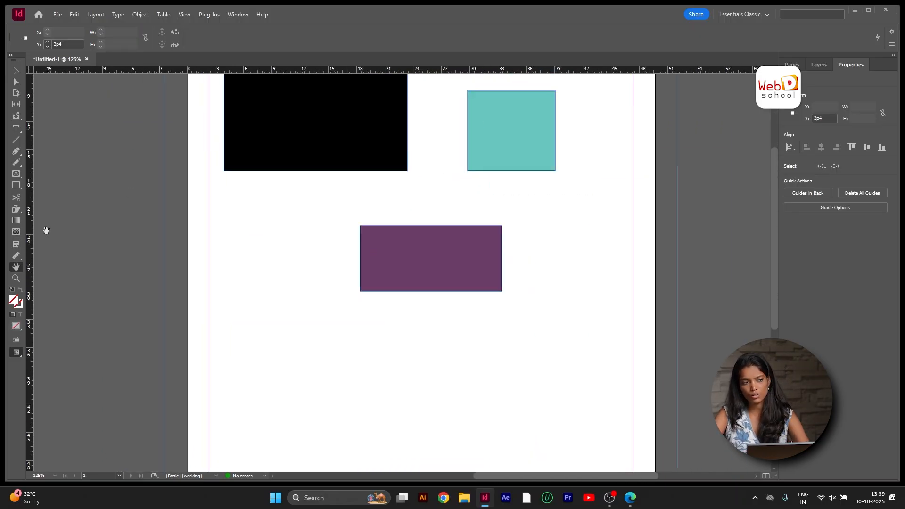
click(14, 71)
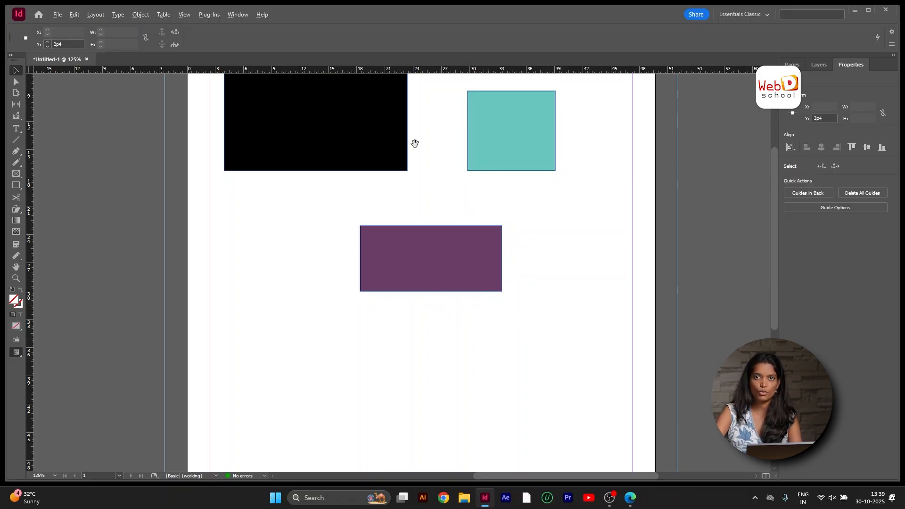
scroll(461, 224, up, 3)
scroll(461, 225, up, 1)
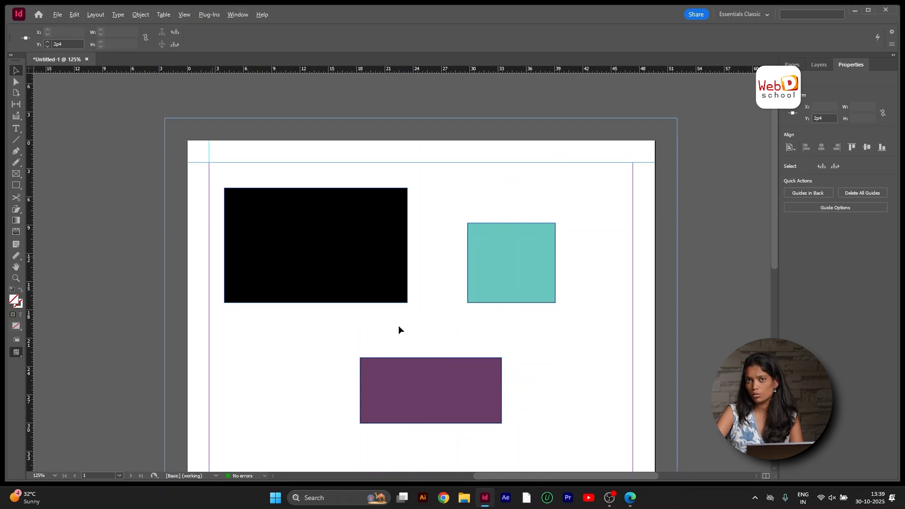
drag(412, 270, 414, 198)
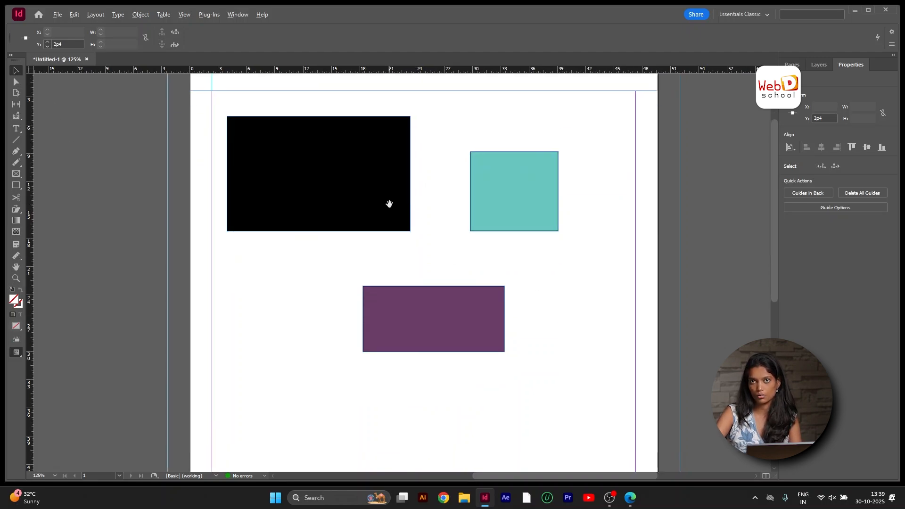
drag(483, 292, 476, 214)
drag(463, 320, 457, 204)
drag(473, 283, 477, 201)
drag(486, 302, 491, 163)
drag(527, 177, 533, 367)
drag(516, 199, 506, 308)
drag(518, 175, 472, 299)
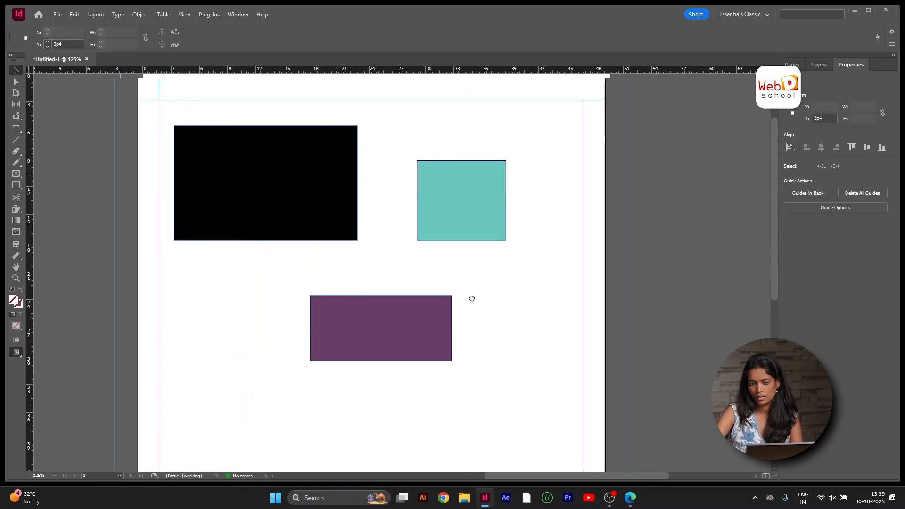
Magnify the area around the black rectangle's upper edge to 4000% with the Zoom tool, and fit the whole page in the window
key(ctrl+equal)
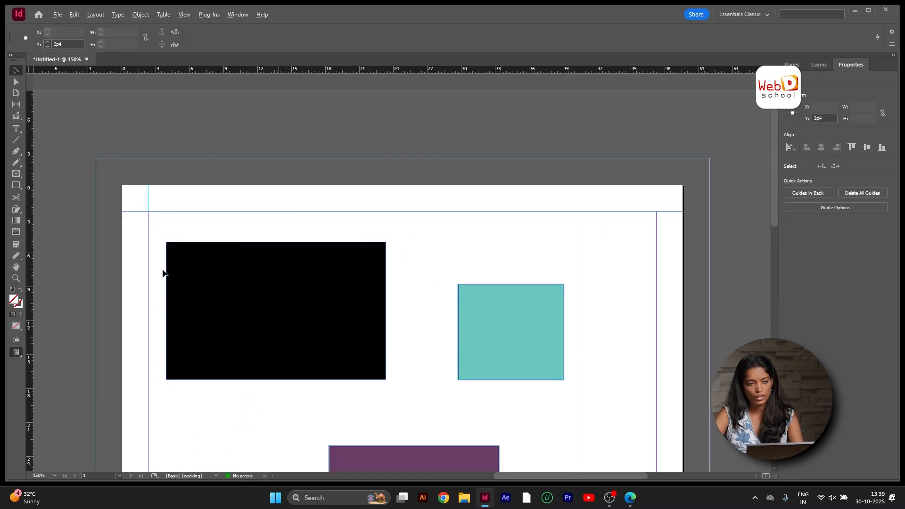
click(16, 278)
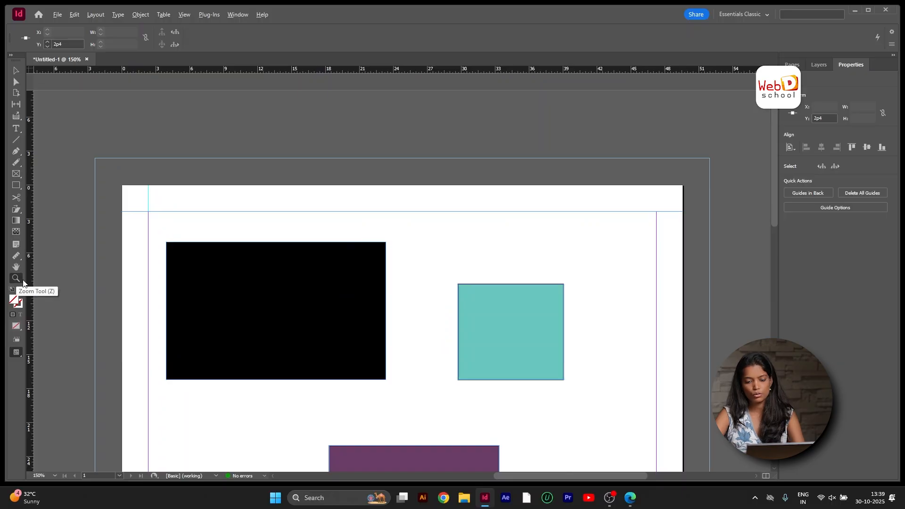
drag(185, 206, 268, 283)
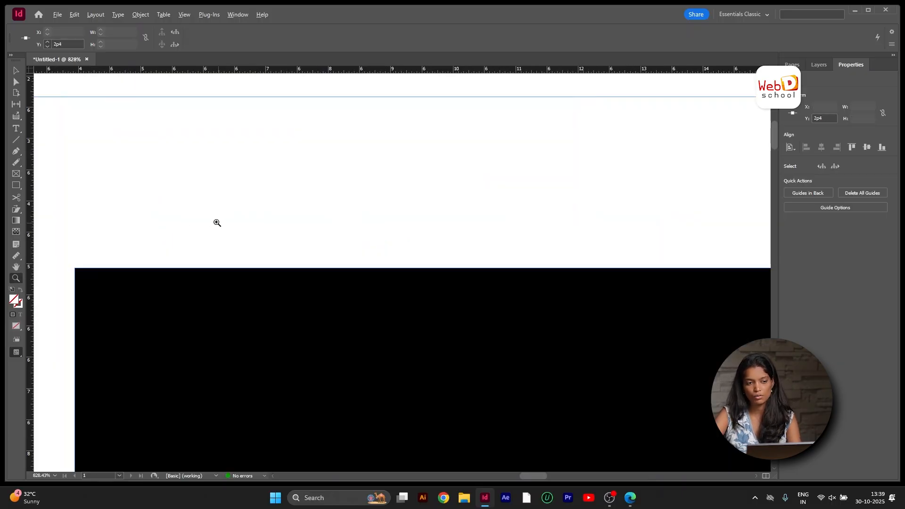
drag(261, 214, 214, 197)
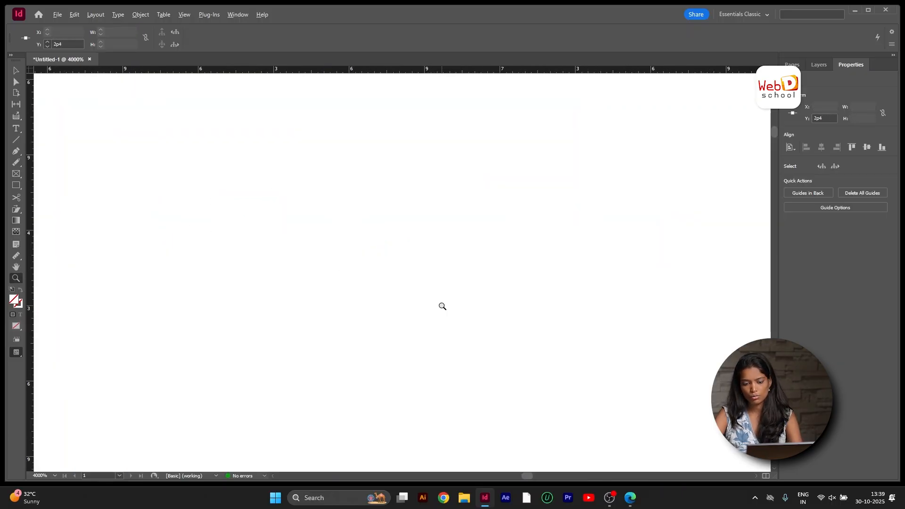
key(ctrl+0)
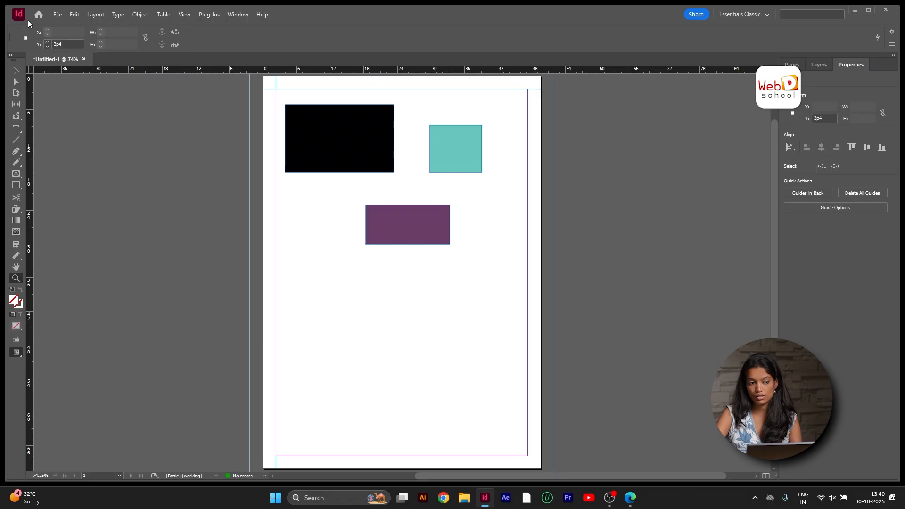
With the Selection tool active, zoom the page in to 200% and back out to 75%, and fit the whole page in the window
click(15, 70)
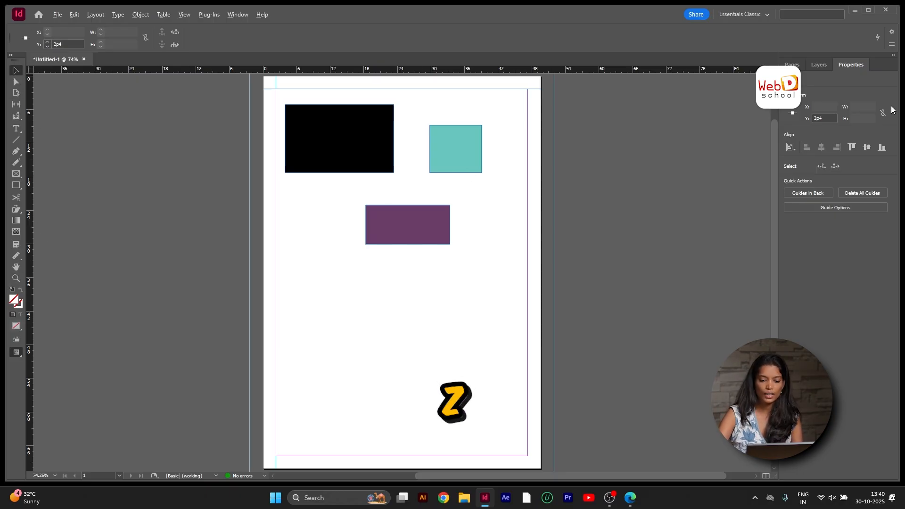
key(ctrl+equal)
key(ctrl+equal)
key(ctrl+equal)
key(ctrl+equal)
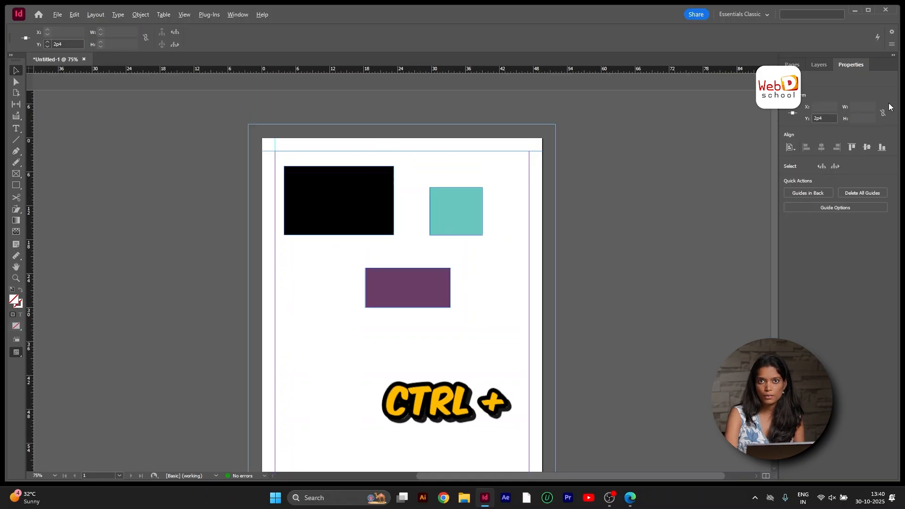
key(ctrl+minus)
key(ctrl+minus)
key(ctrl+minus)
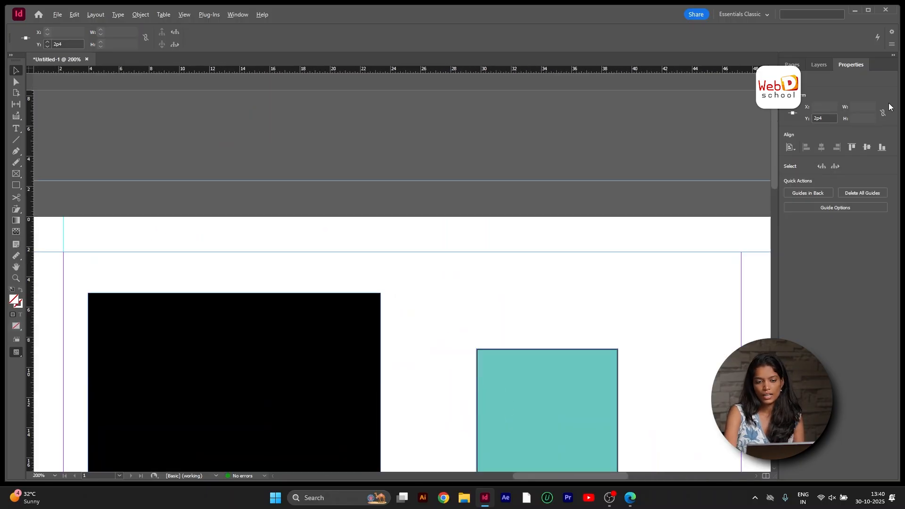
key(ctrl+minus)
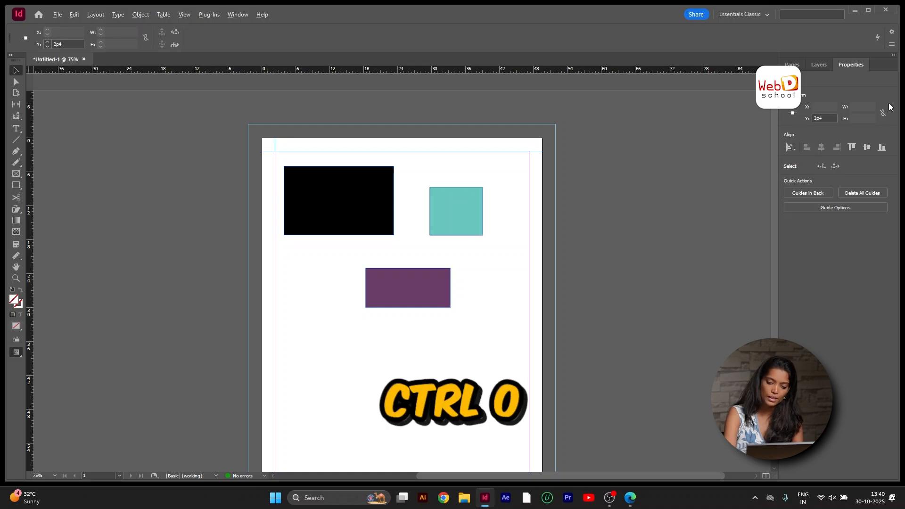
key(ctrl+0)
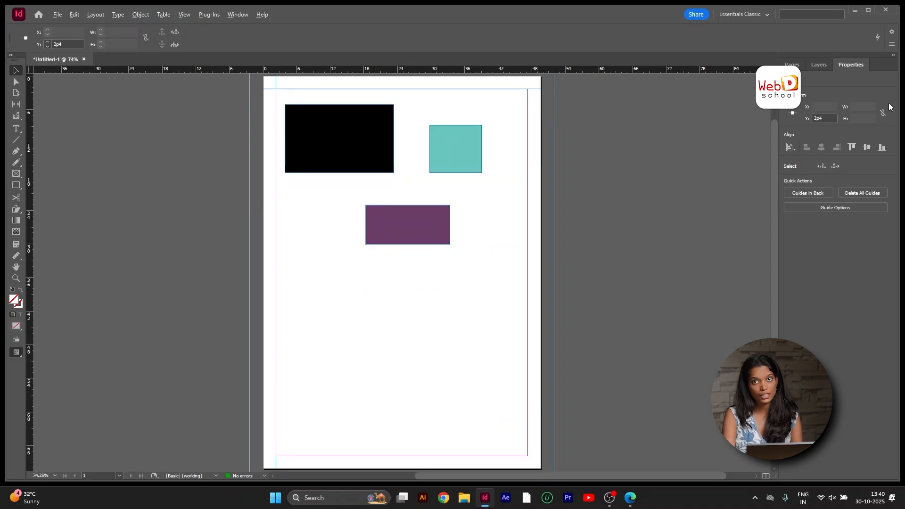